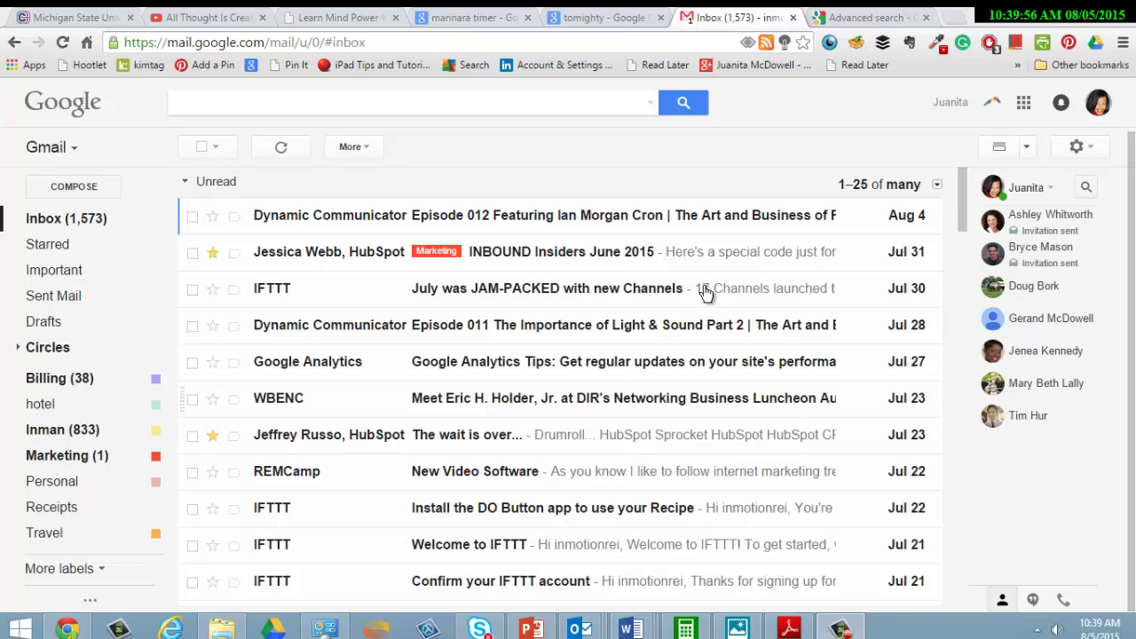
- Look over the Gmail help page on search operators, then return to the inbox
click(857, 13)
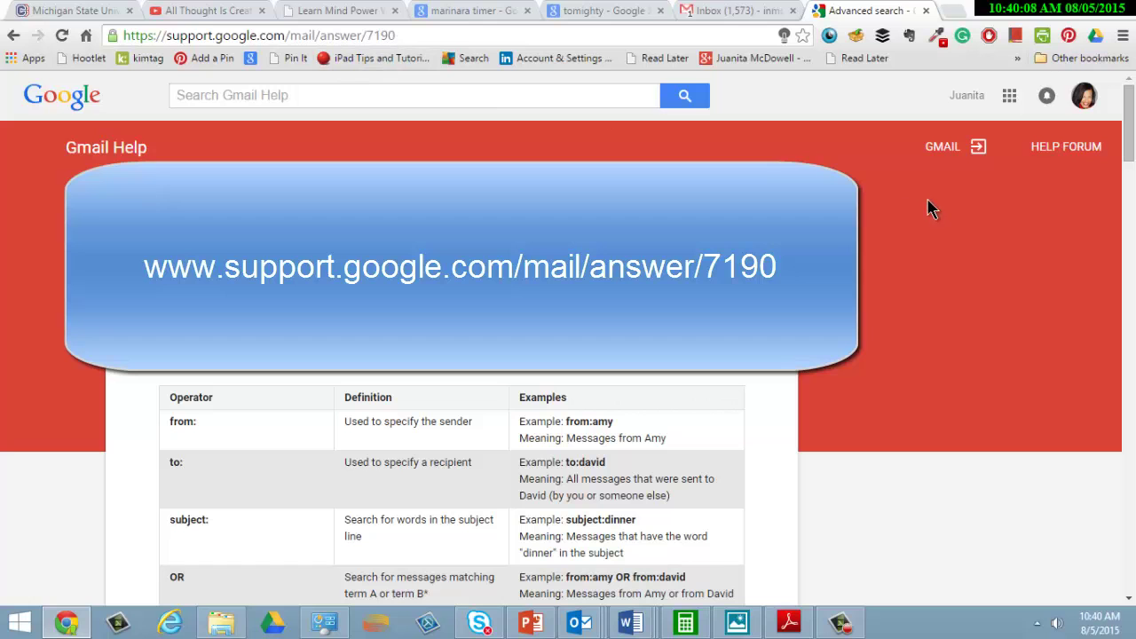
drag(1129, 138, 1131, 84)
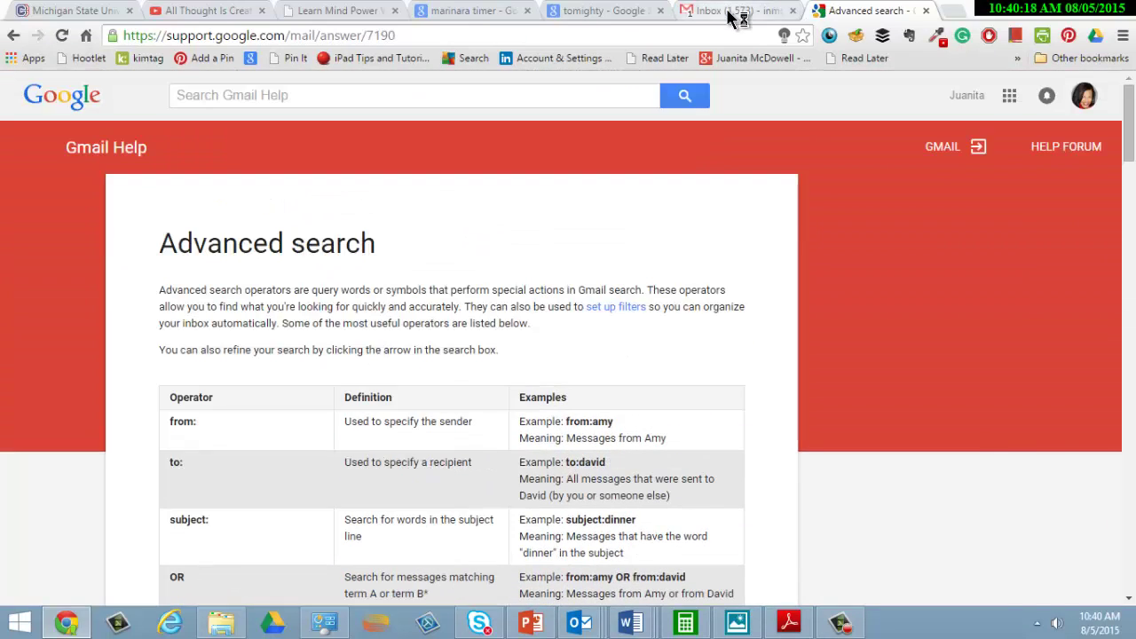
click(735, 12)
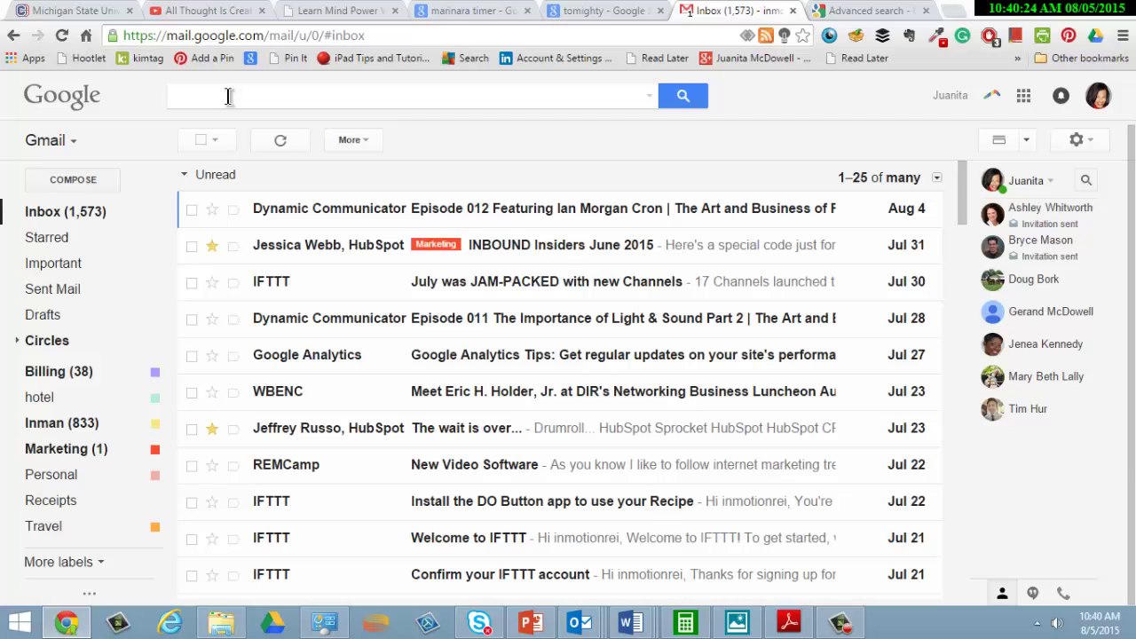
- Run an is:spam search to list the spam conversations
click(228, 96)
text(is:spame)
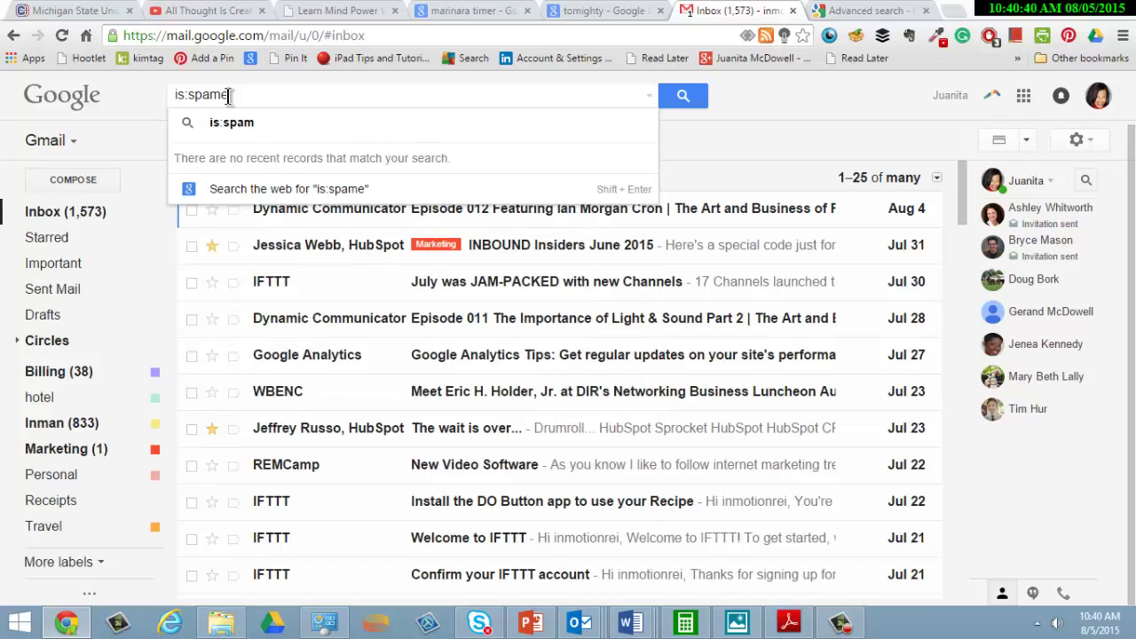
key(BackSpace)
click(353, 111)
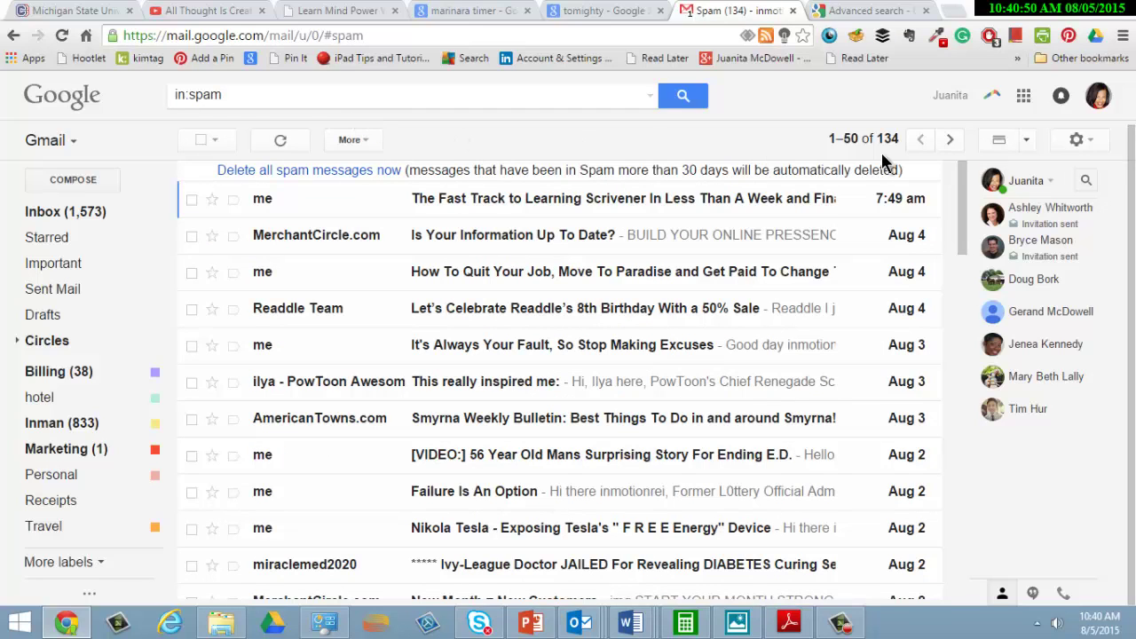
- Permanently delete all 134 spam conversations and reload Gmail
click(335, 172)
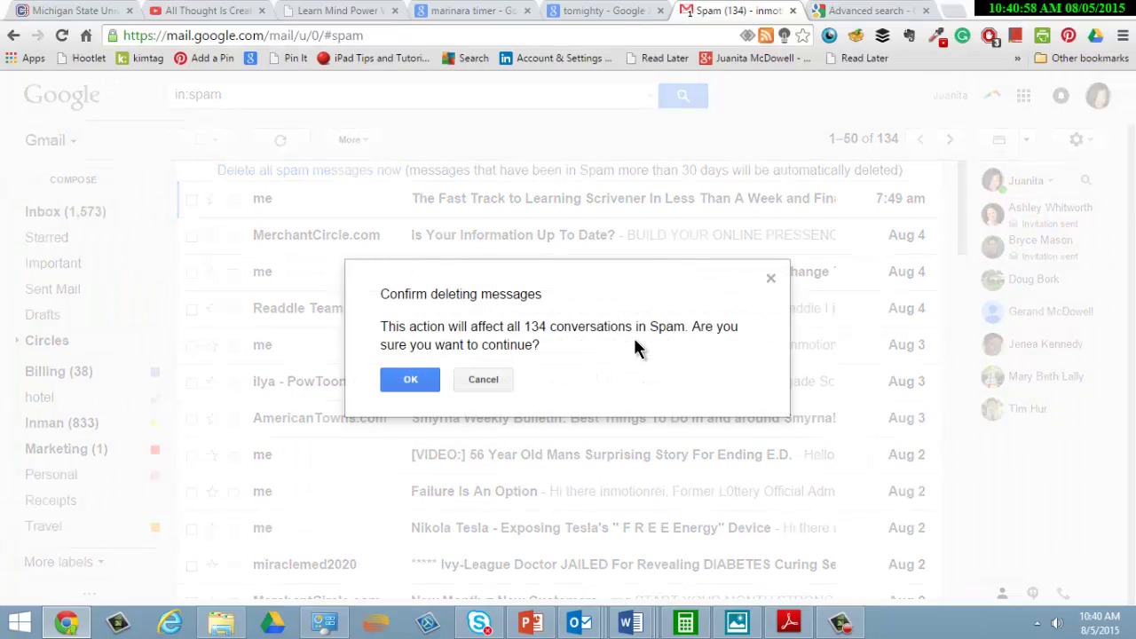
click(411, 380)
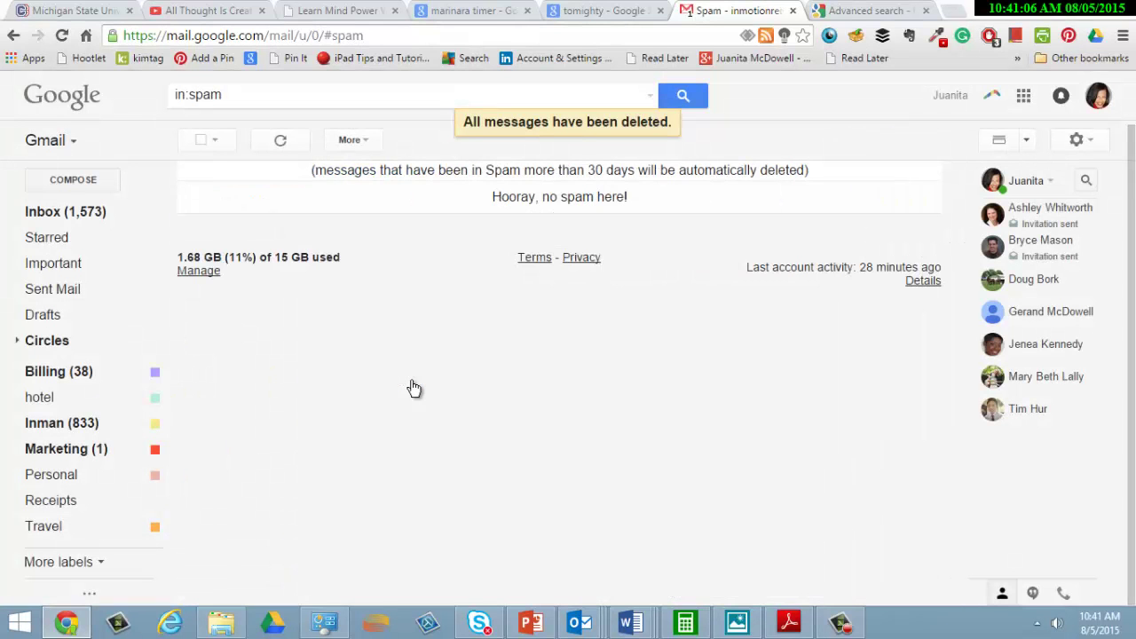
click(63, 36)
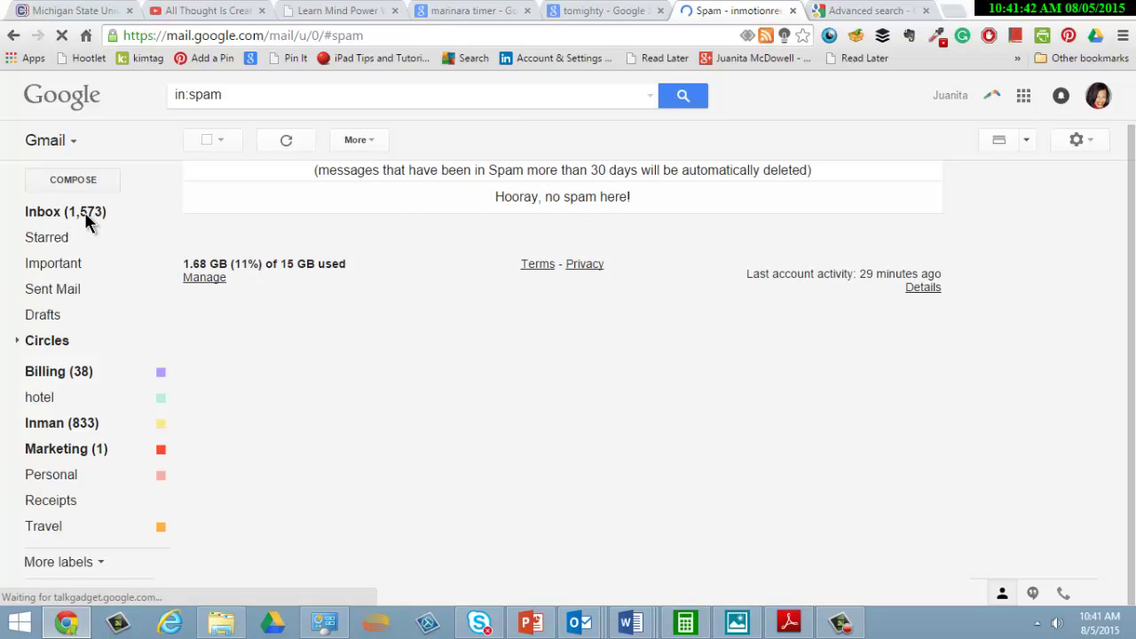
- From the Inbox, search is:unread to list 3,166 unread conversations, leaving the sort order unchanged
click(41, 213)
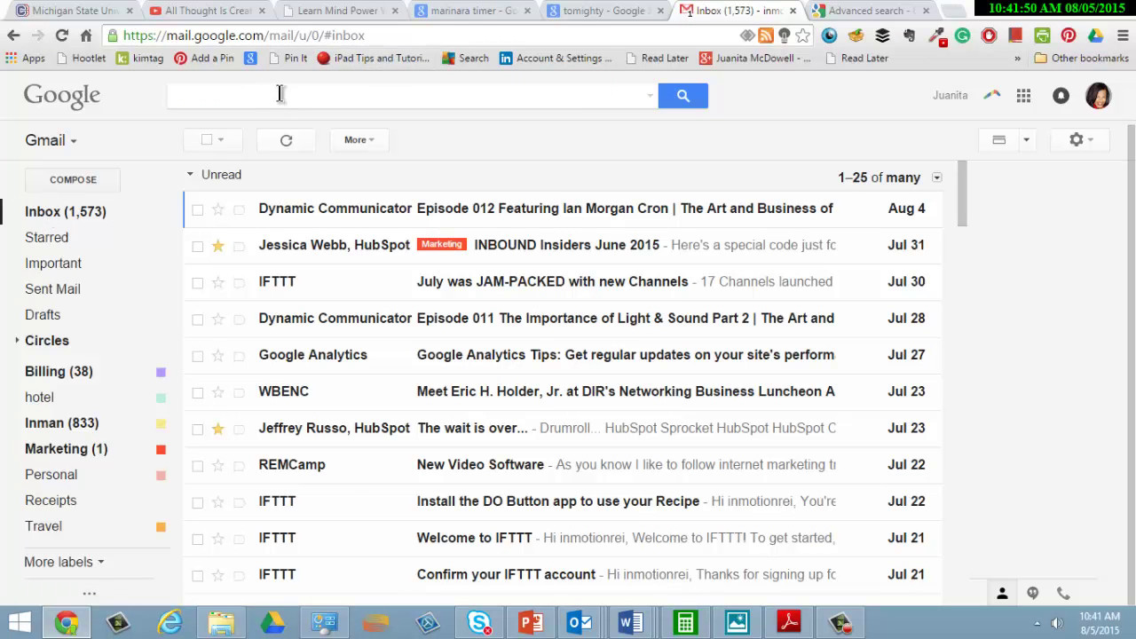
click(281, 95)
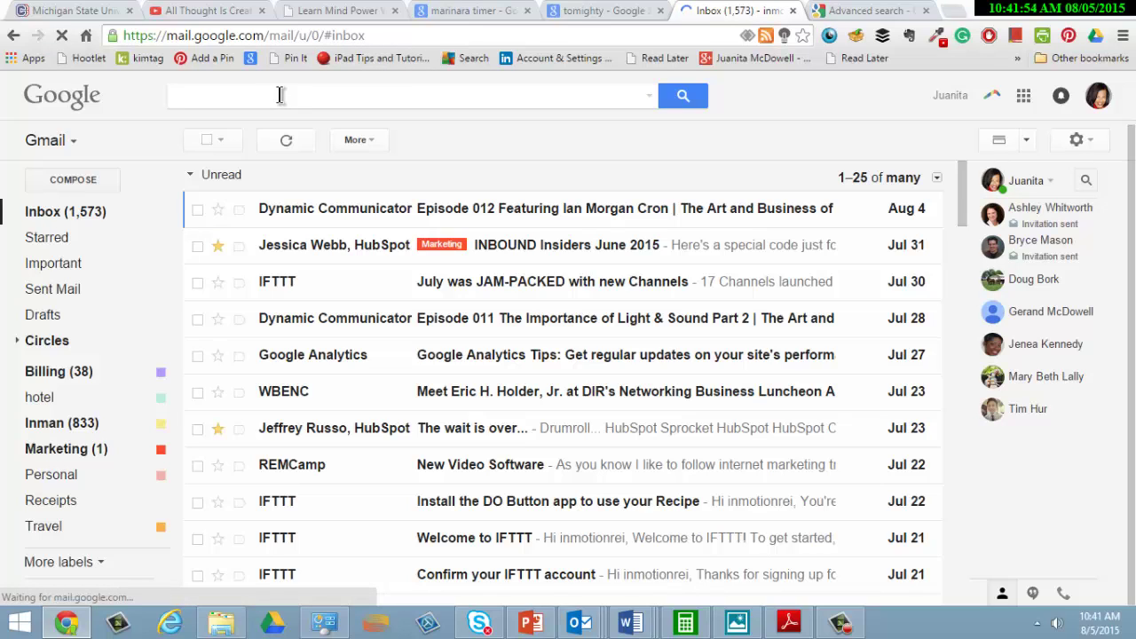
text(is:)
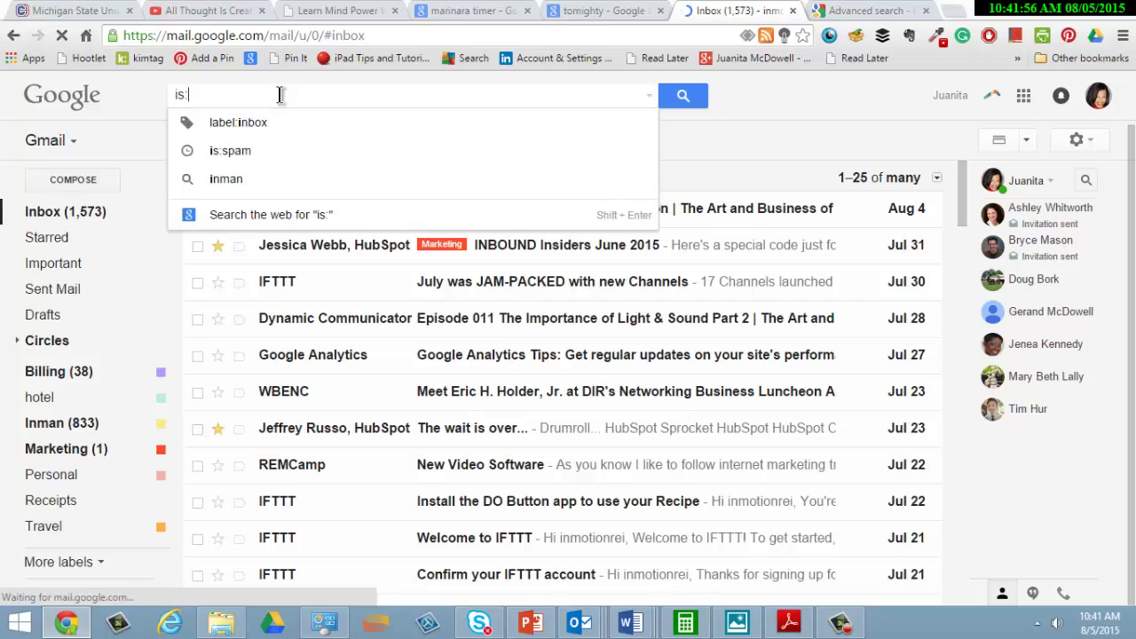
text(unread)
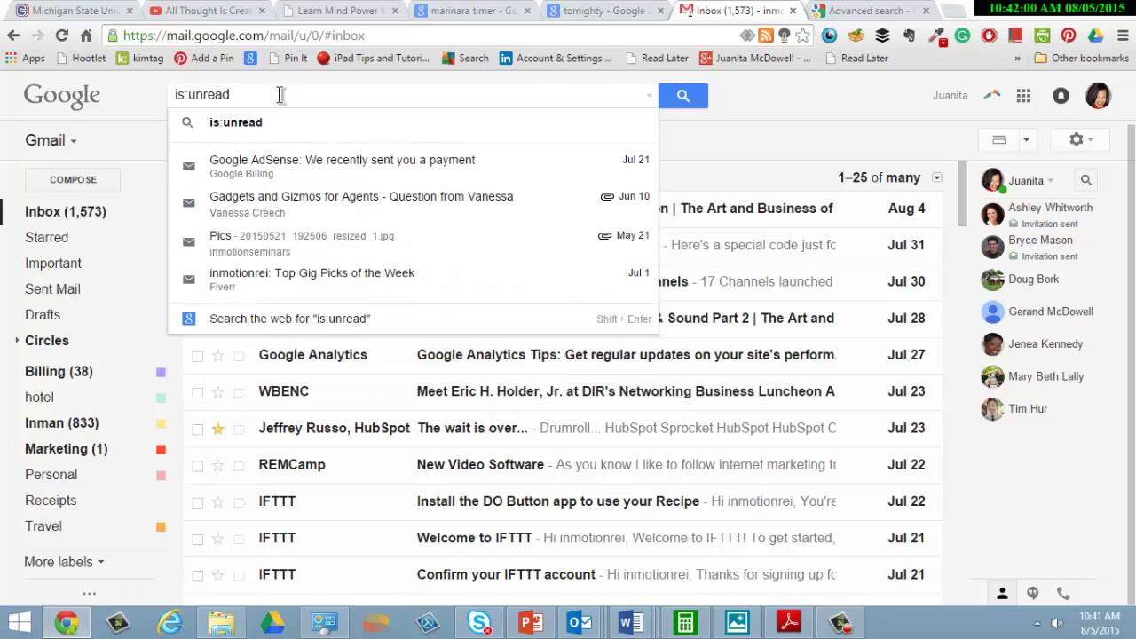
key(Return)
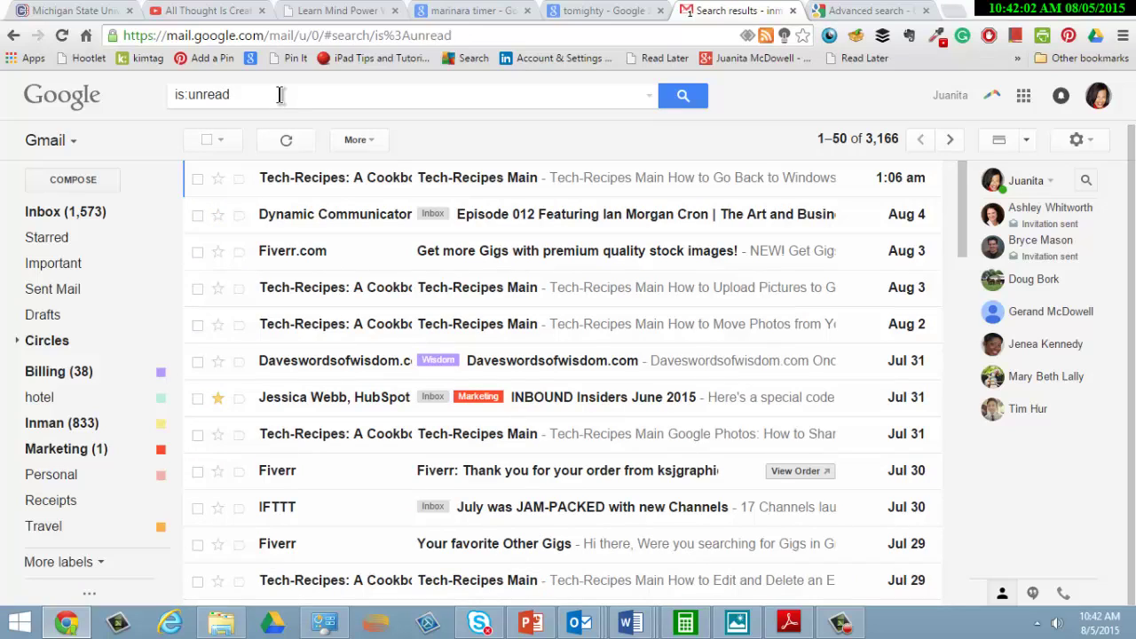
click(886, 155)
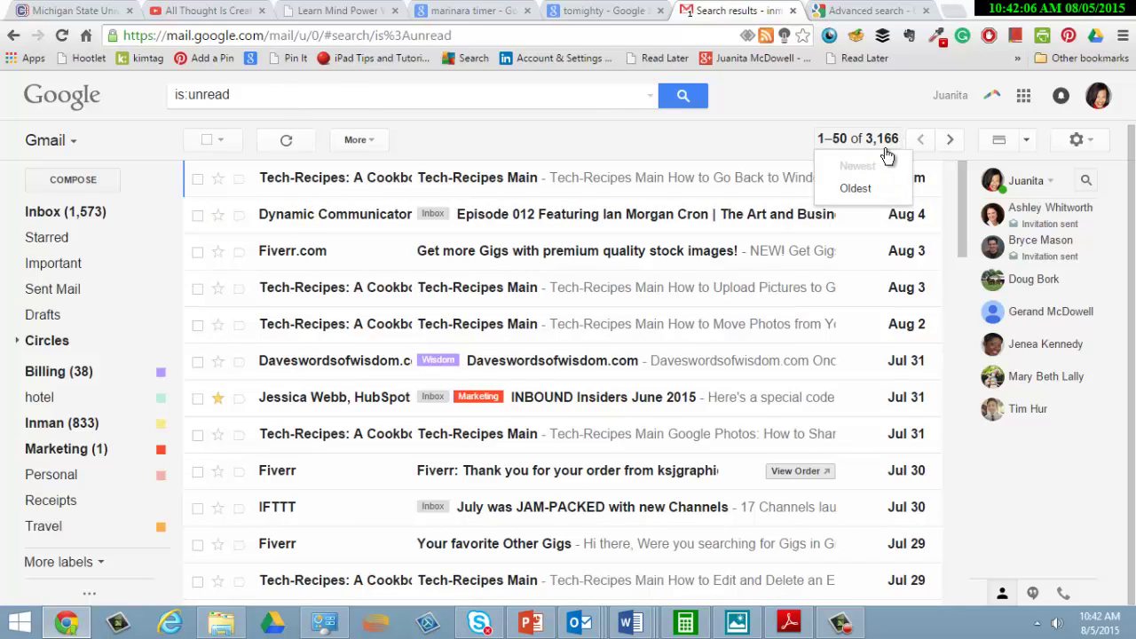
click(501, 194)
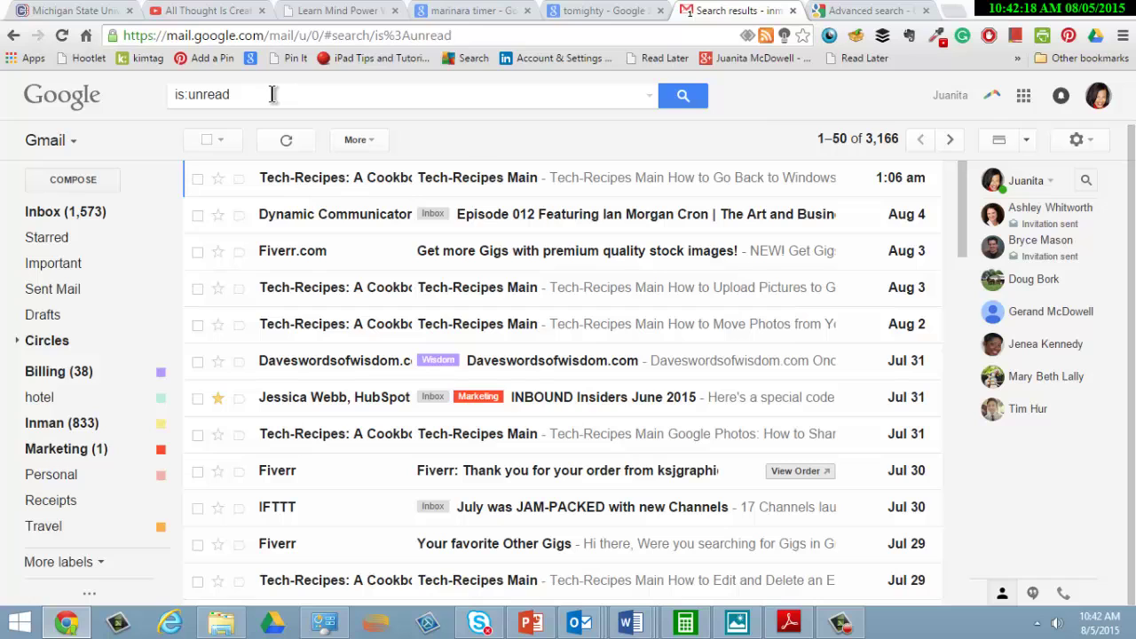
drag(272, 95, 109, 96)
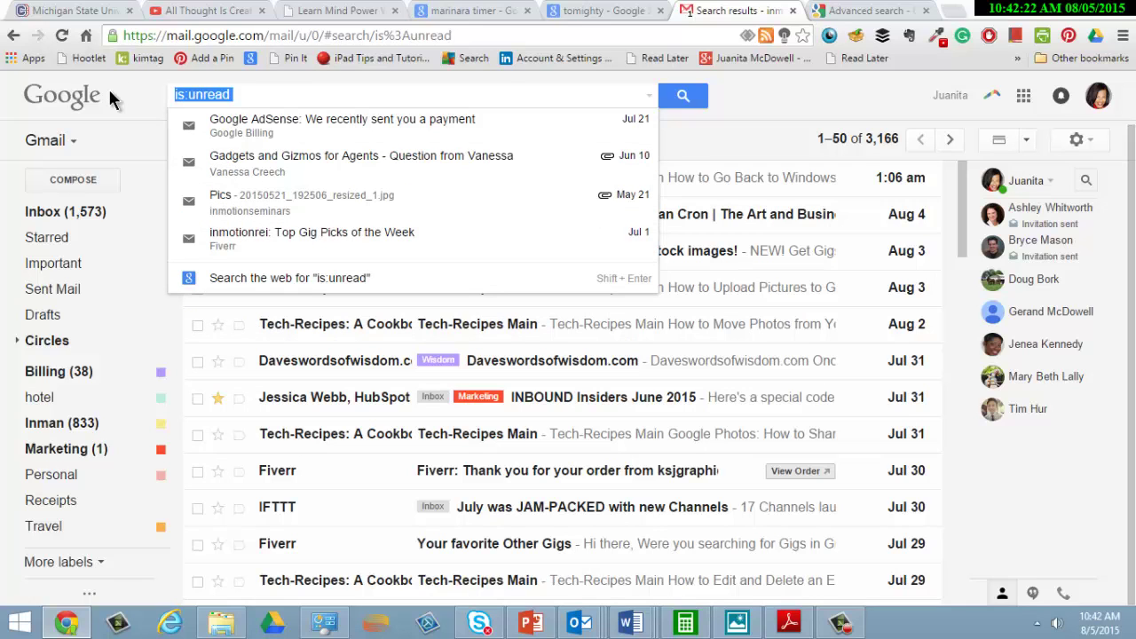
- Search has:attachment to list the 15 conversations with attachments
text(has:at)
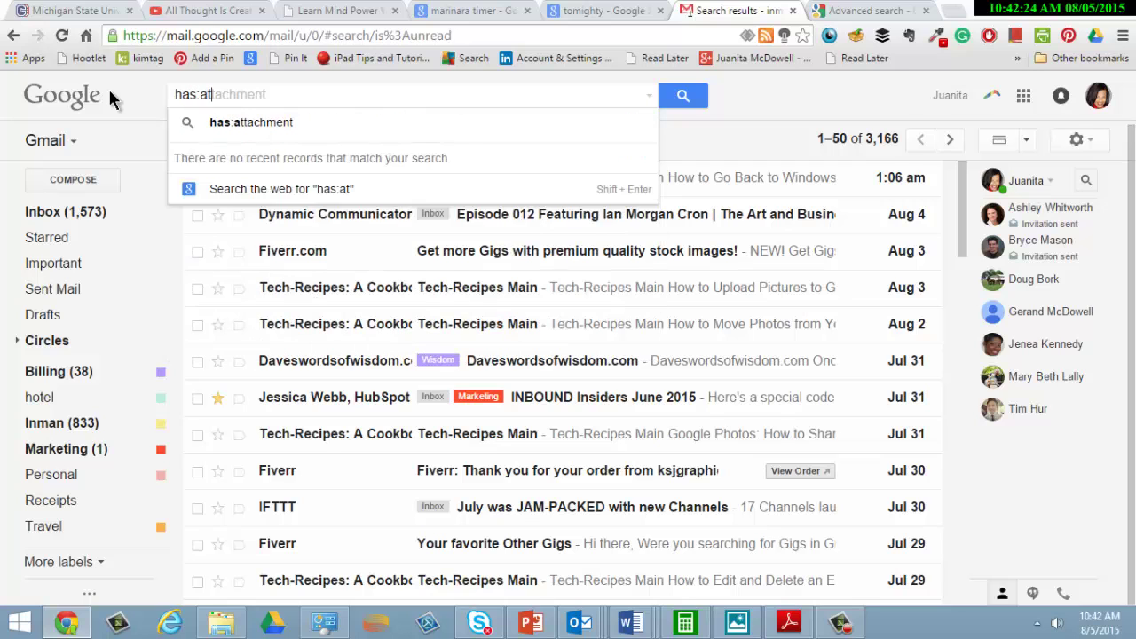
text(tac)
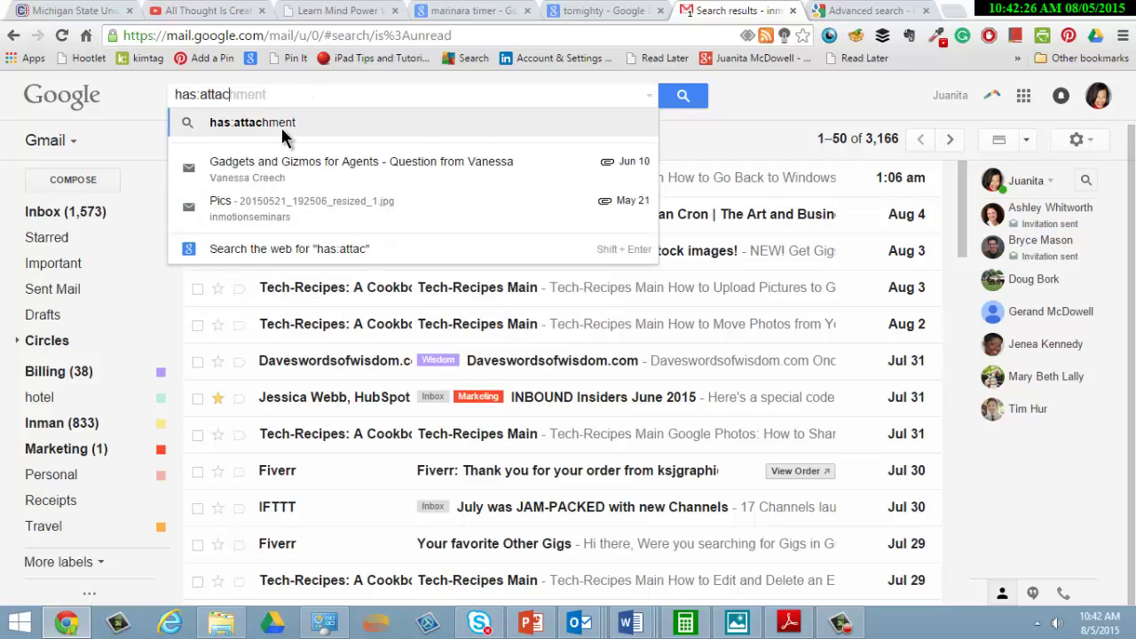
click(281, 125)
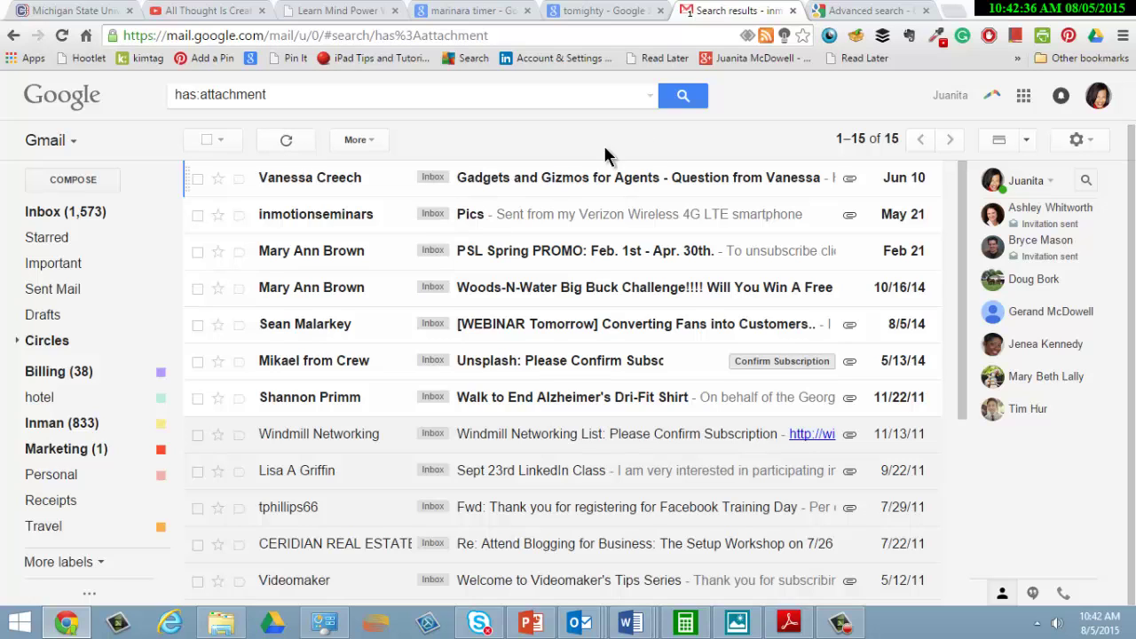
drag(963, 239, 952, 182)
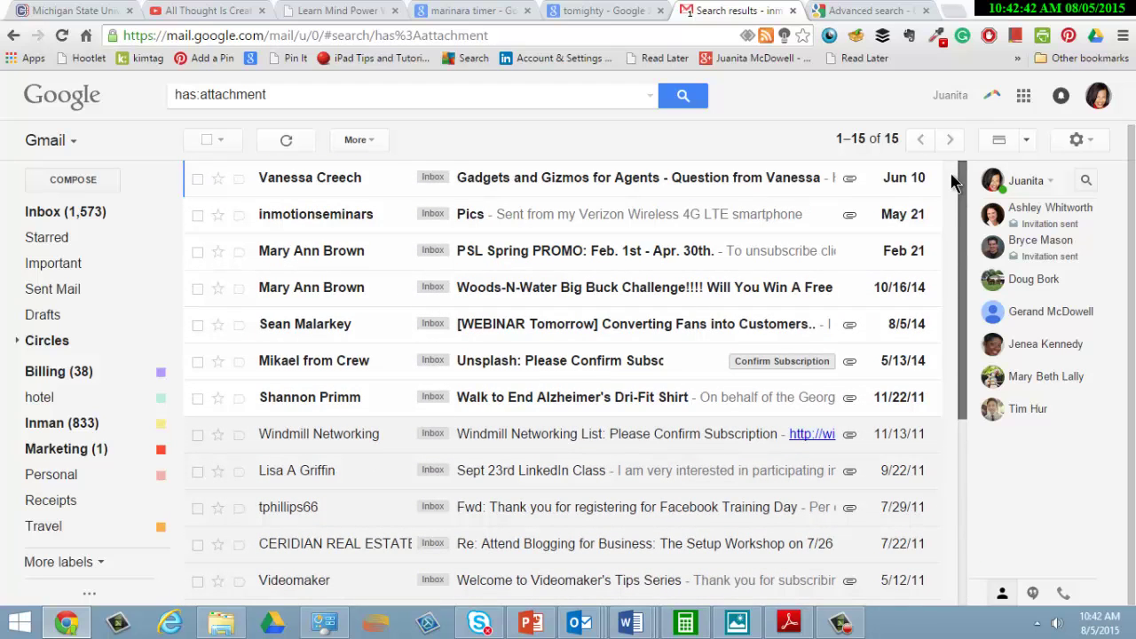
- Select all 15 attachment conversations and move them to the Trash
click(228, 145)
click(230, 168)
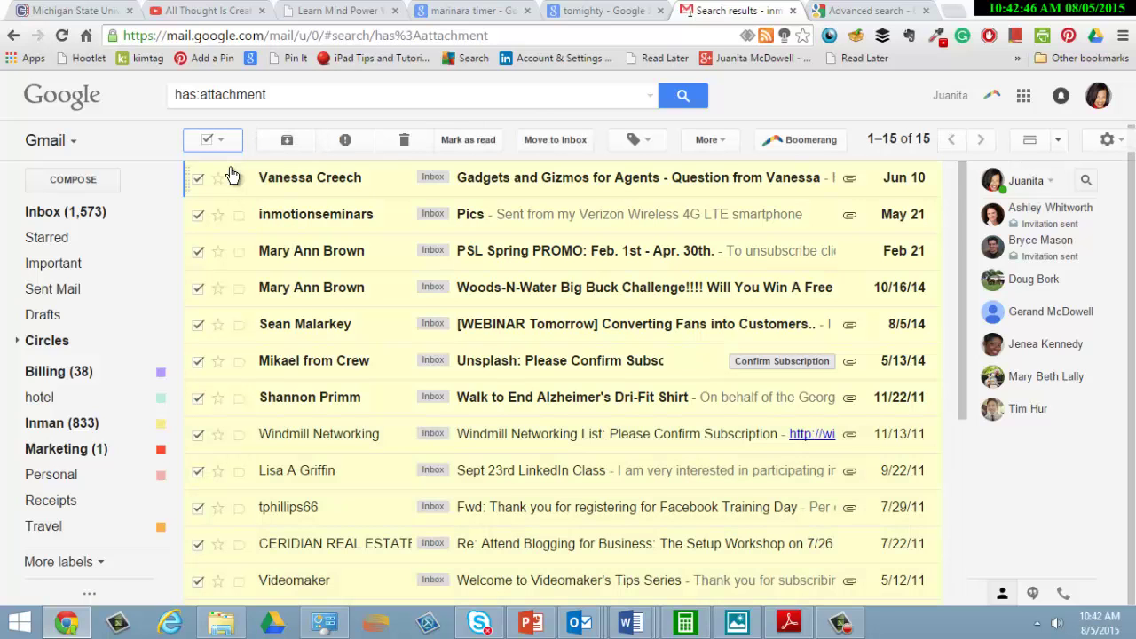
click(404, 142)
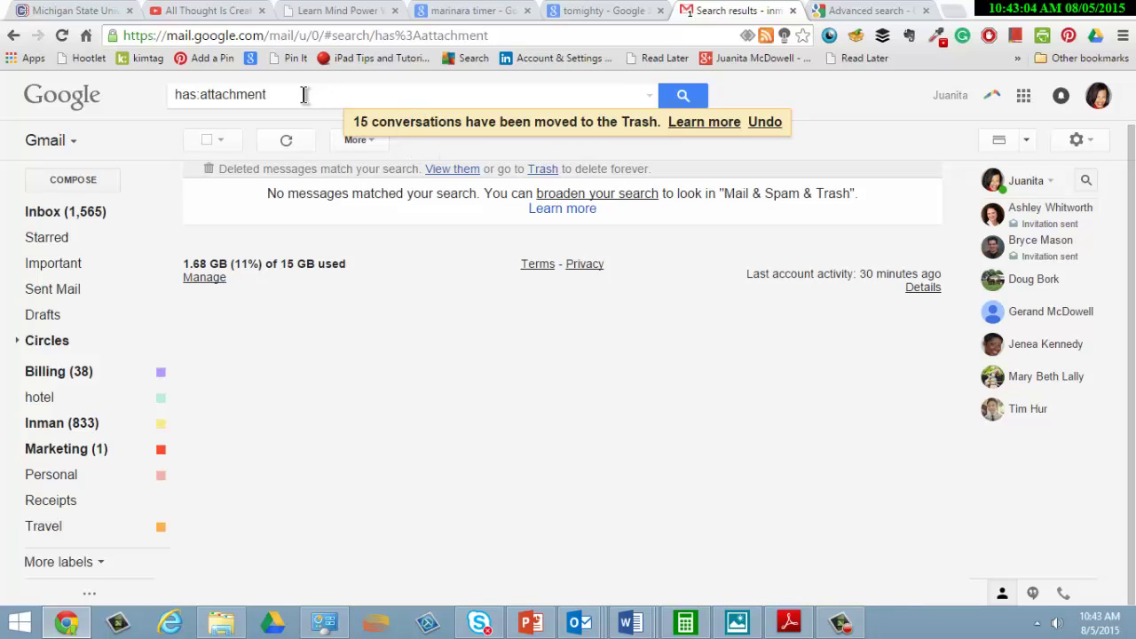
- Replace the query with a from: search for one particular sender
click(303, 94)
key(ctrl+a)
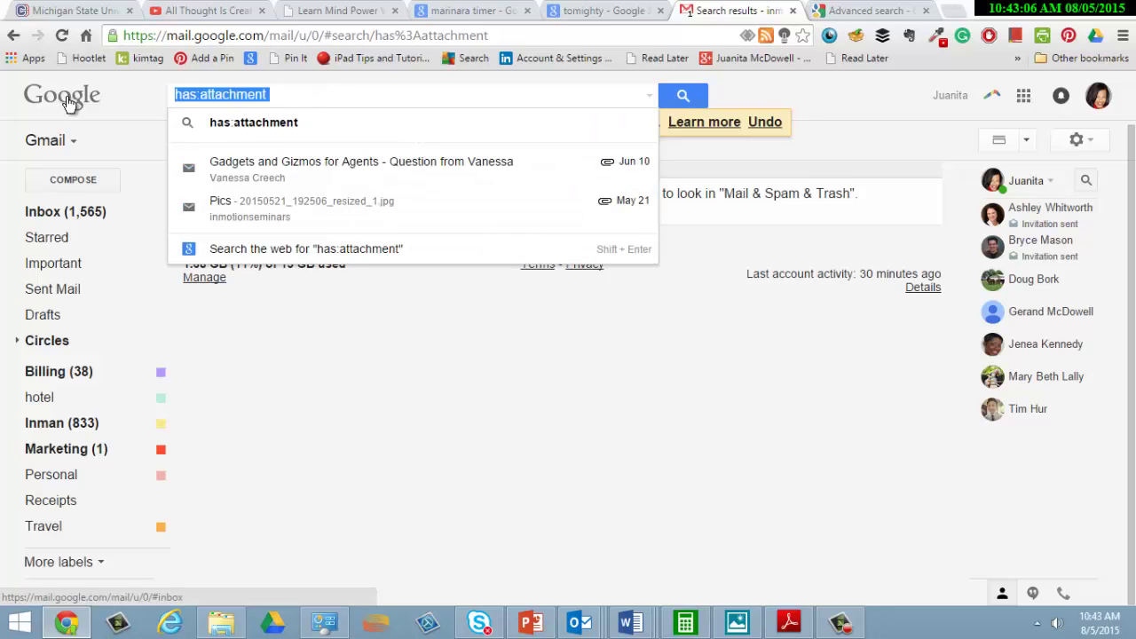
text(from:)
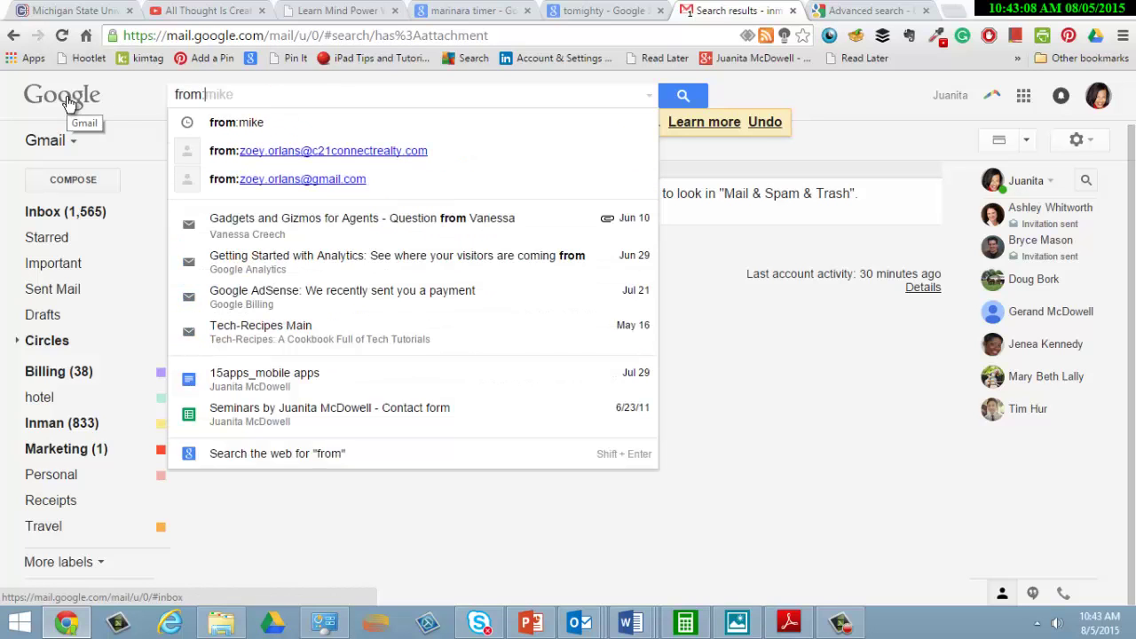
text(mike)
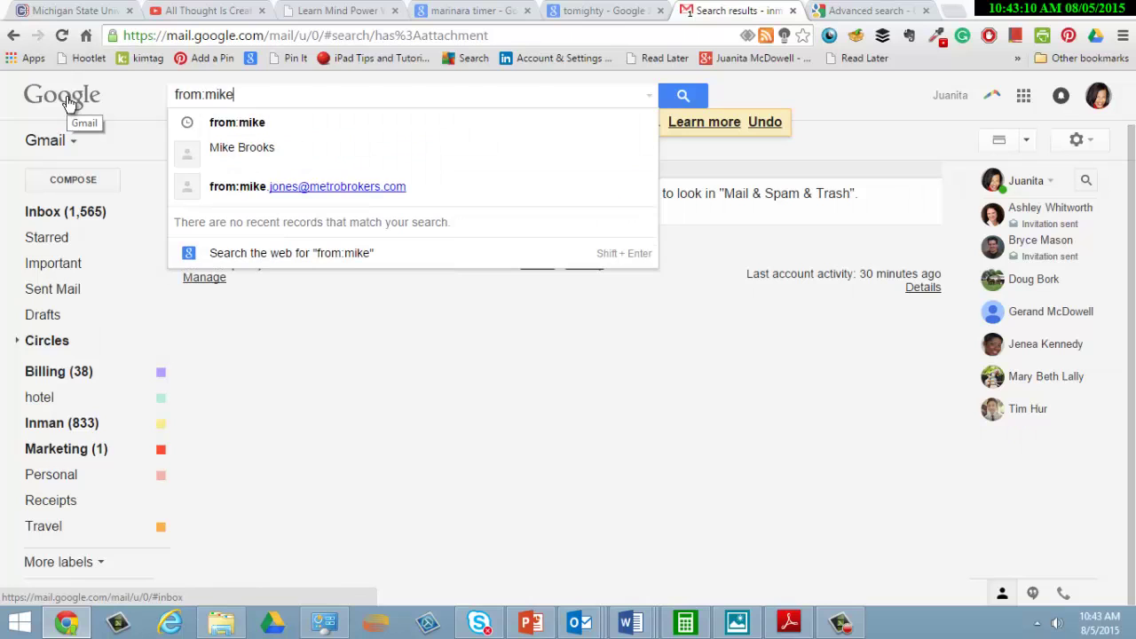
key(Return)
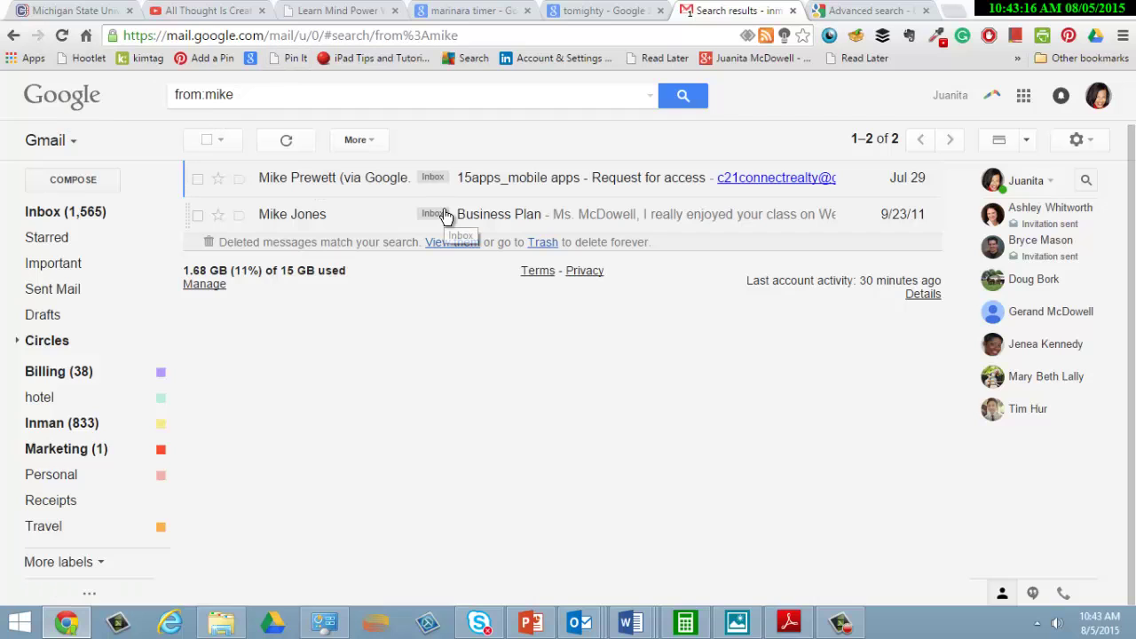
- Search to: the contact's address, returning the single 'working on a video' conversation
click(265, 94)
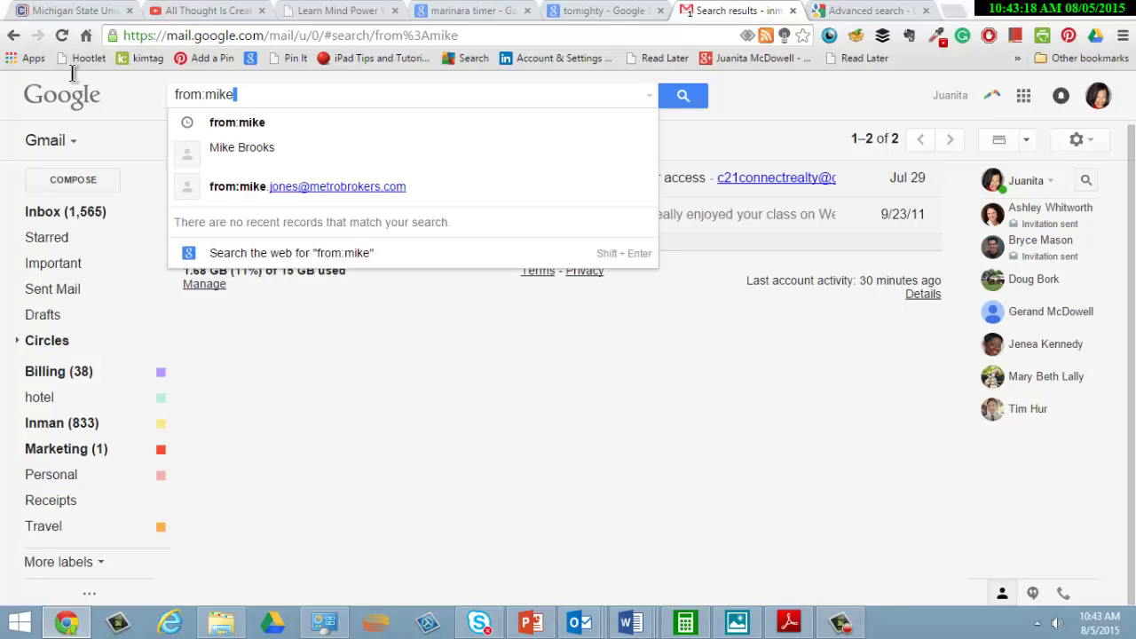
drag(265, 94, 72, 71)
text(to)
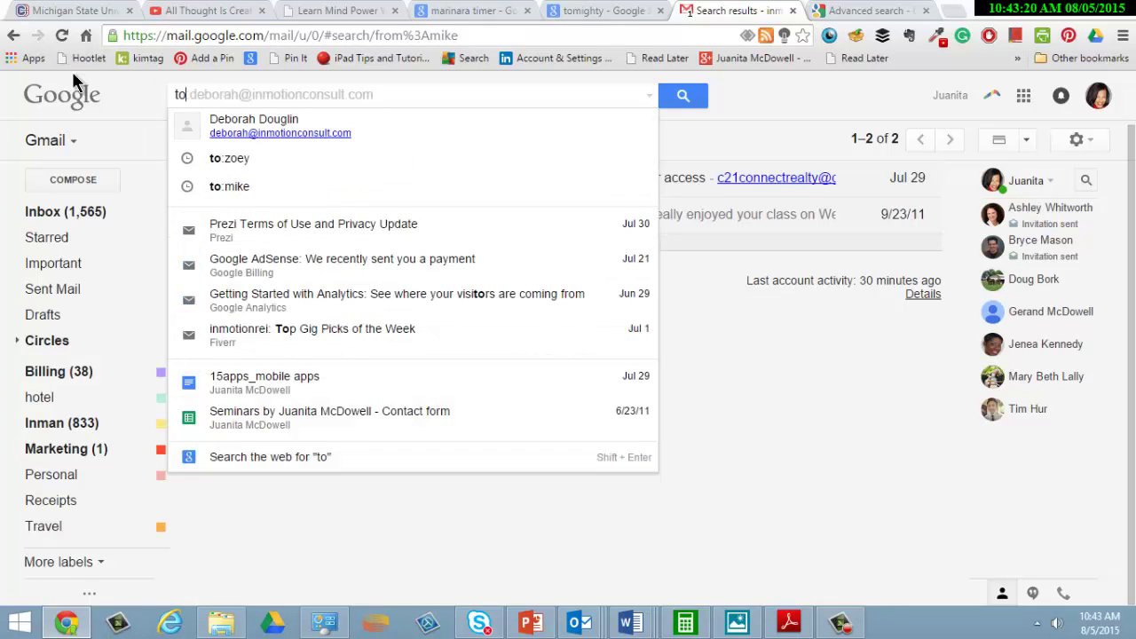
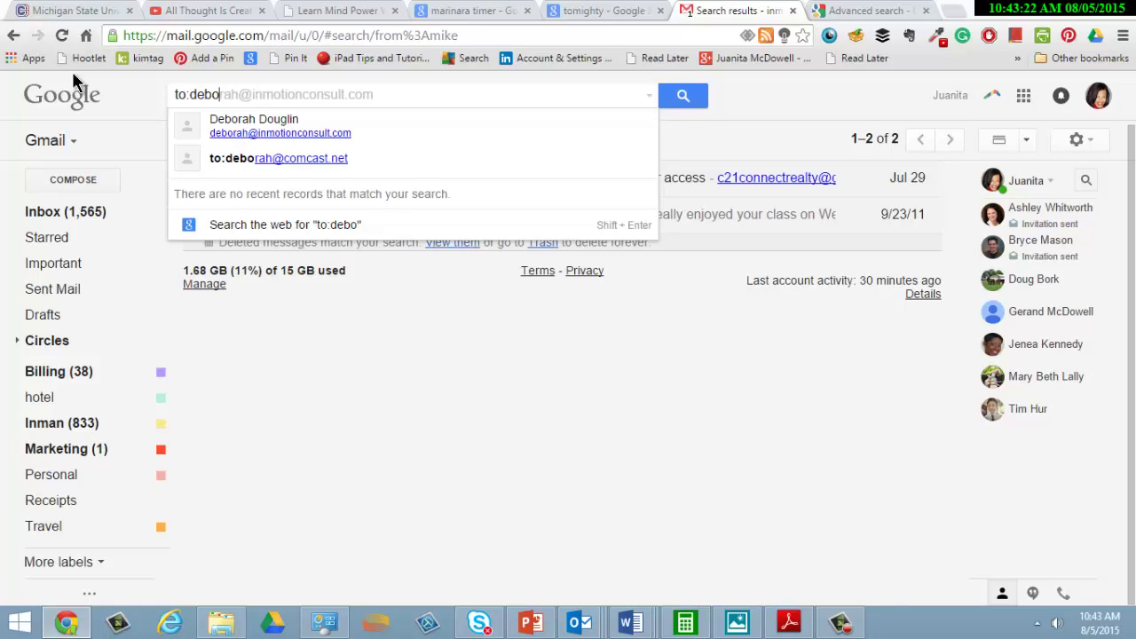
key(Return)
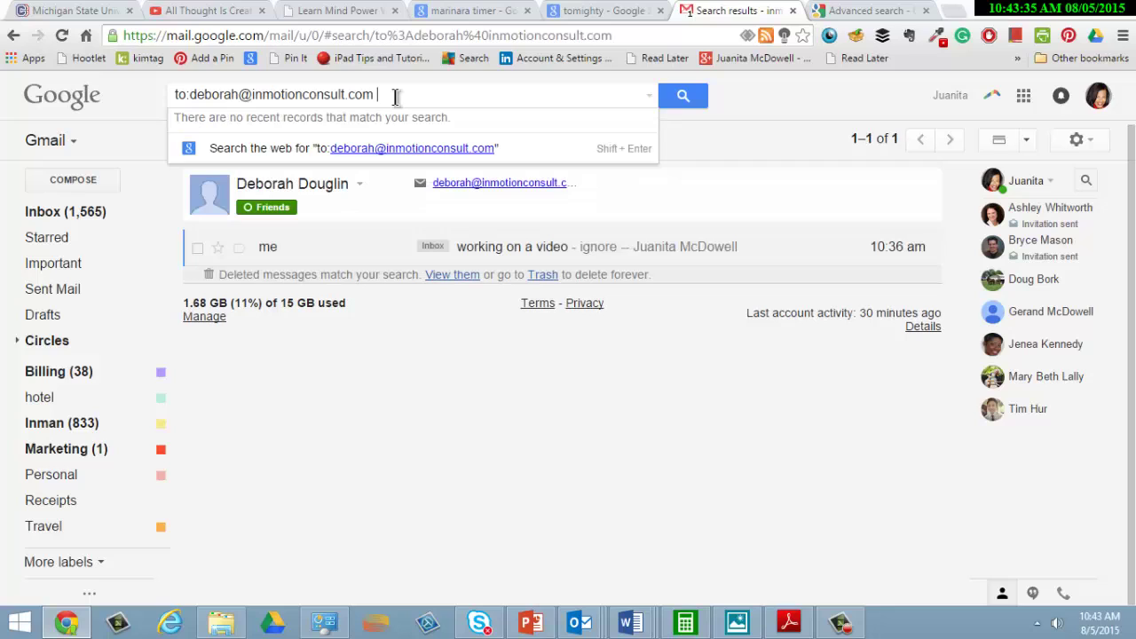
key(Return)
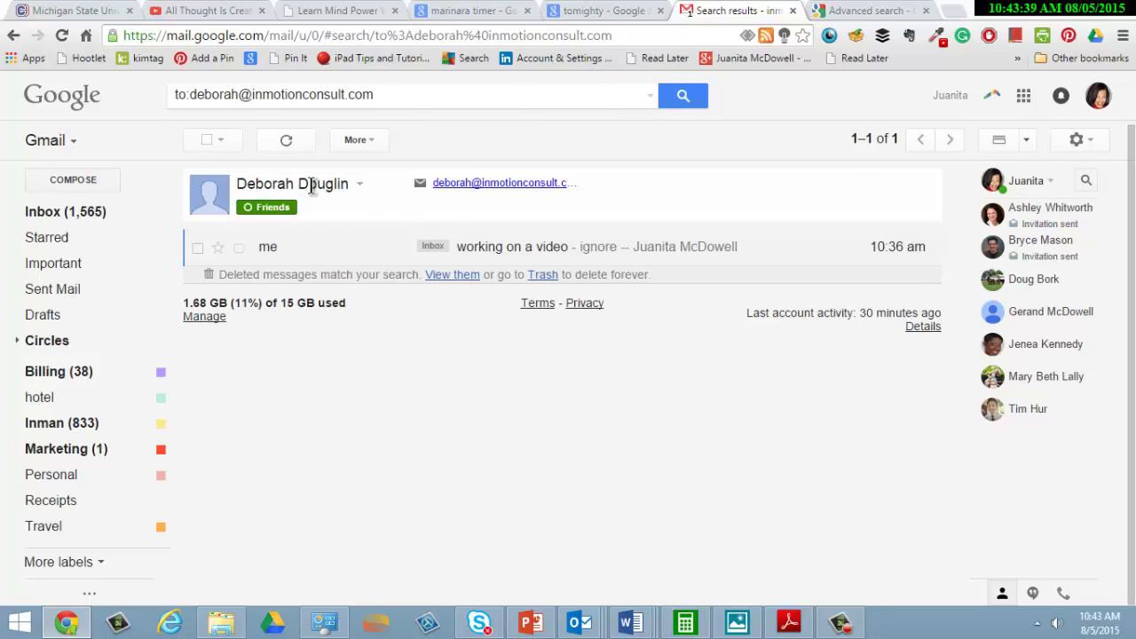
drag(393, 95, 94, 113)
- Search subject:business to list about 100 matching conversations
text(subject:)
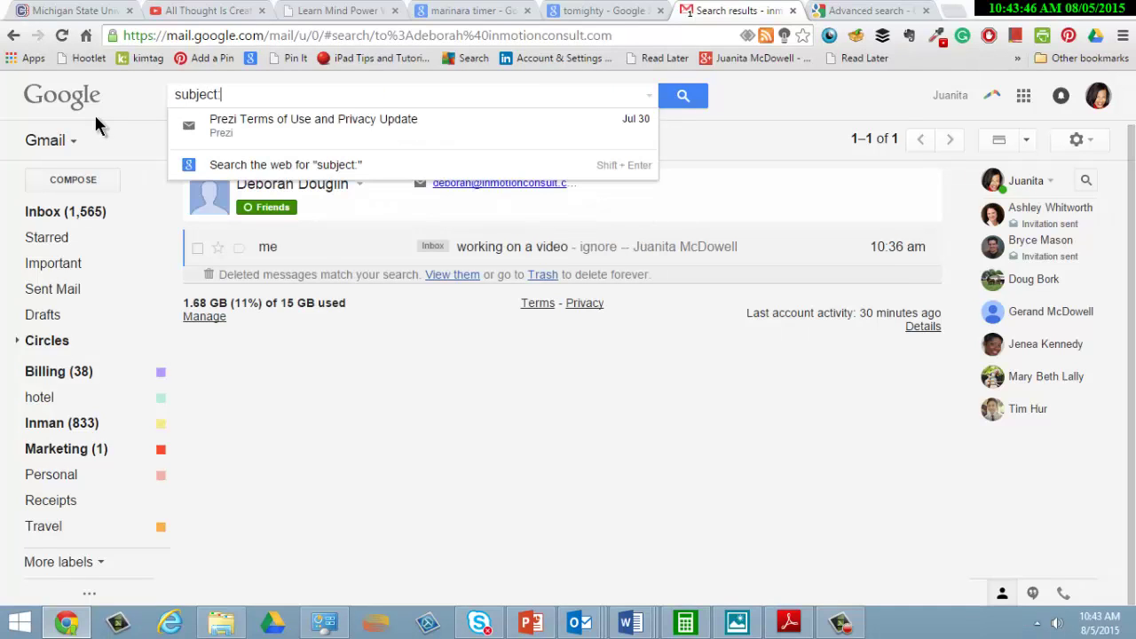
text(business)
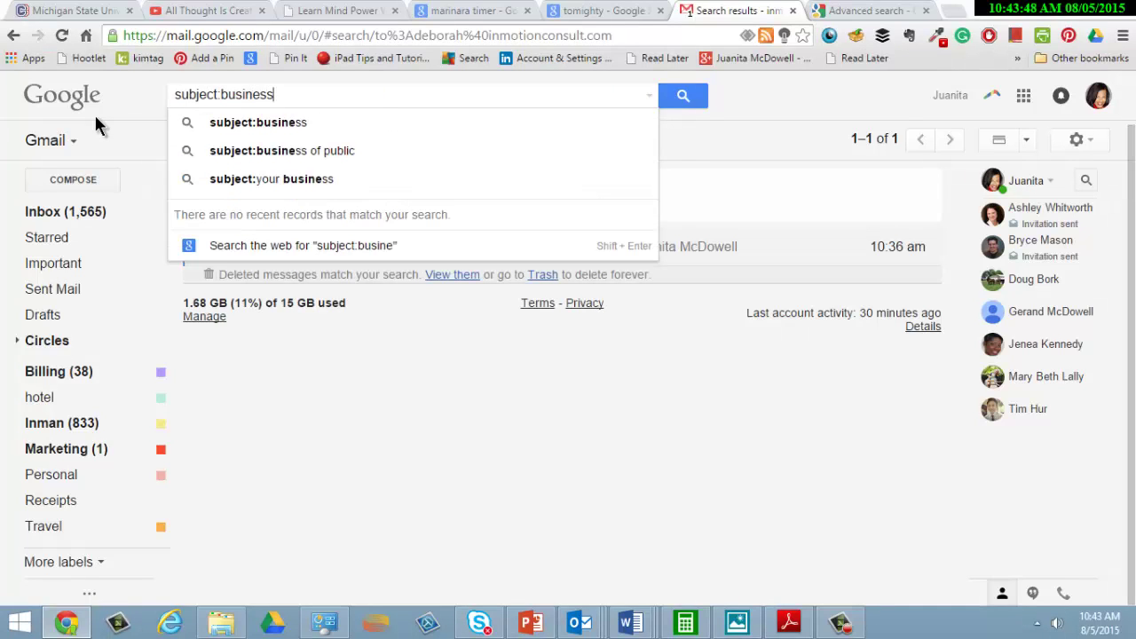
key(Return)
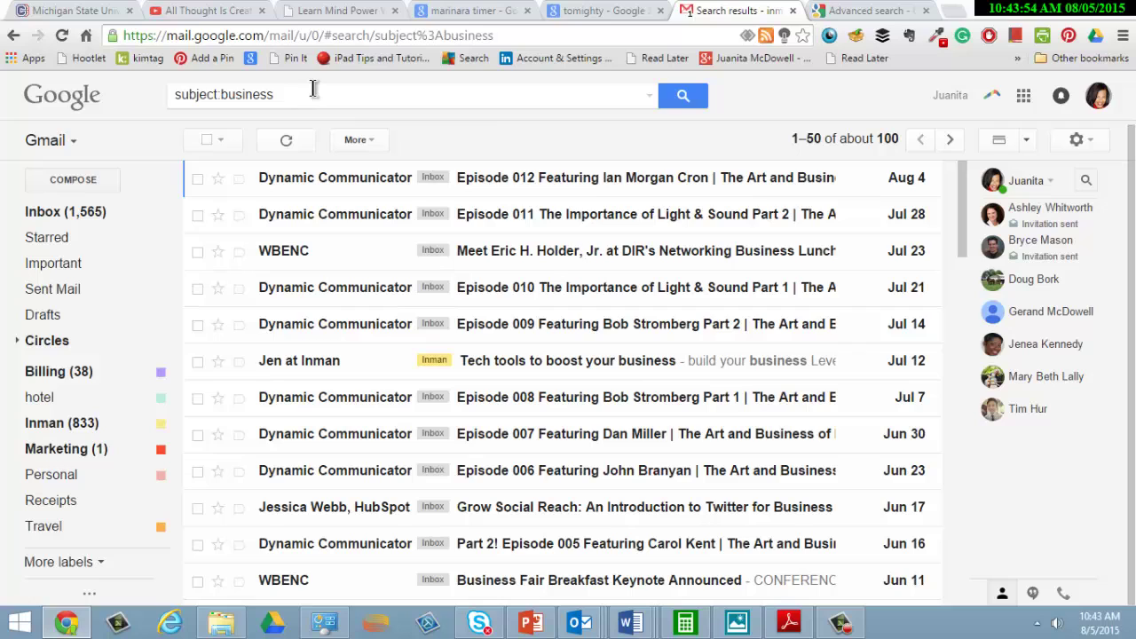
triple_click(181, 95)
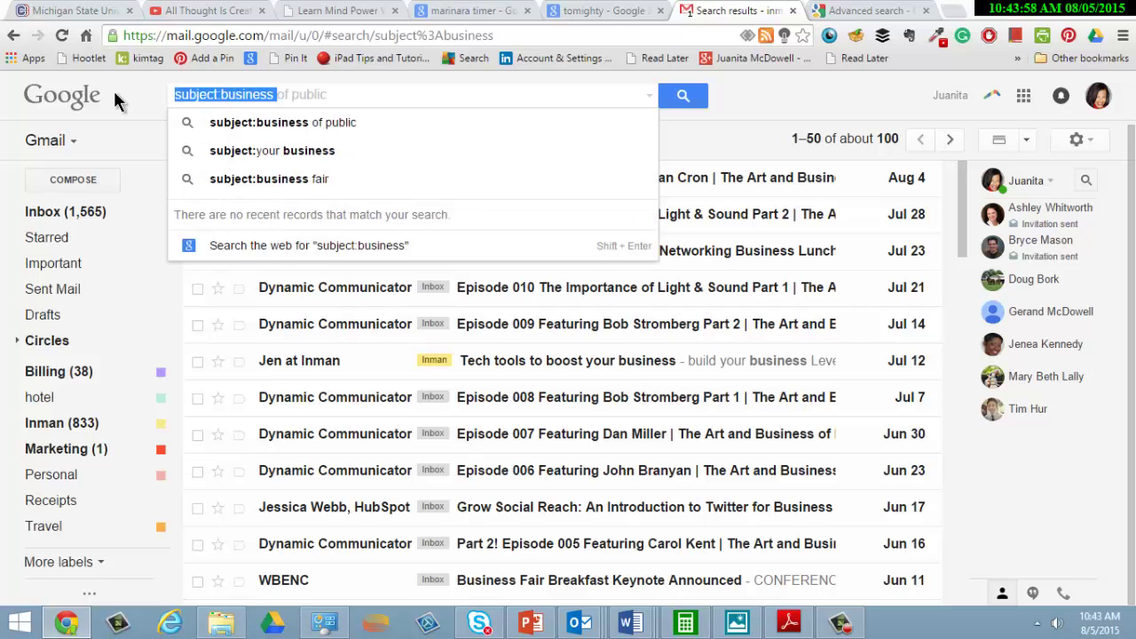
- Search has:yellow-star to show the two yellow-starred conversations
text(st)
key(BackSpace)
key(BackSpace)
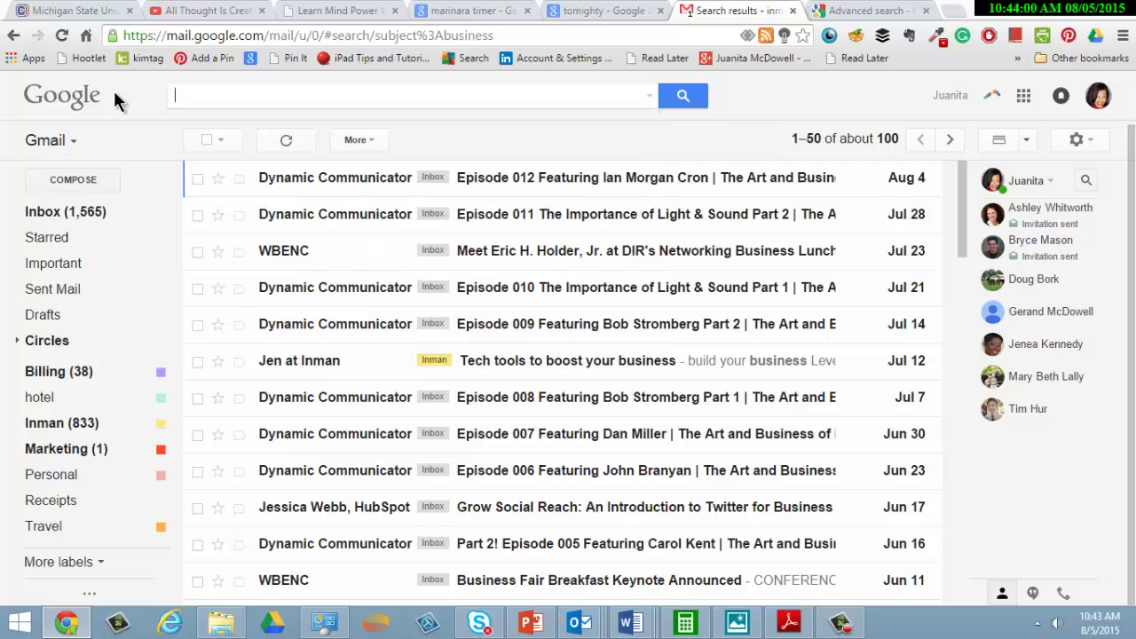
text(has:)
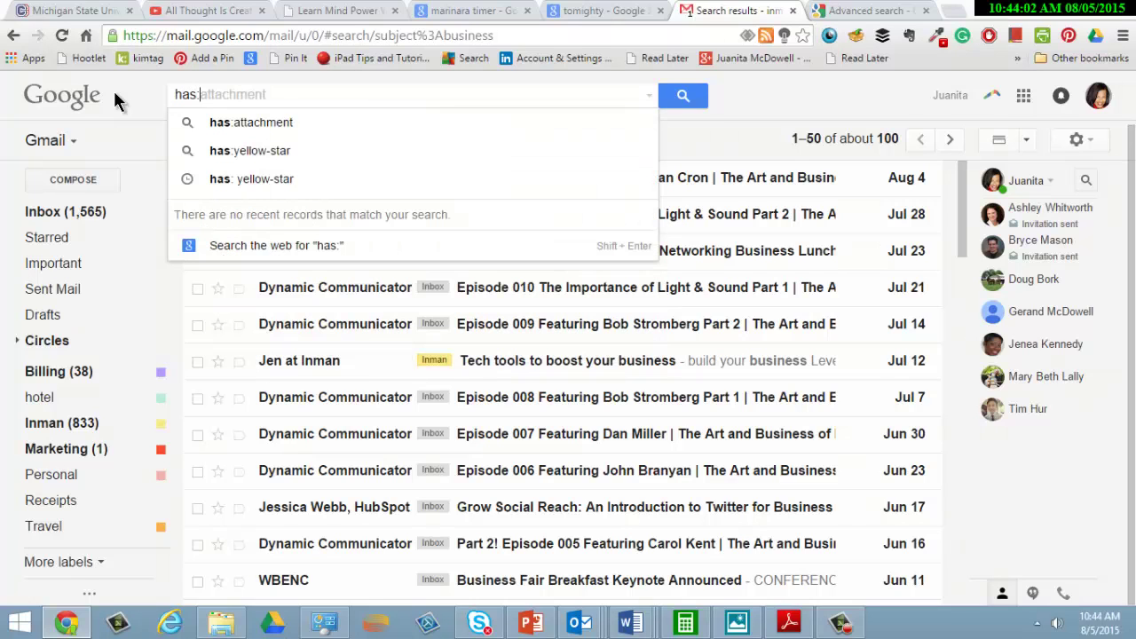
text(yellow)
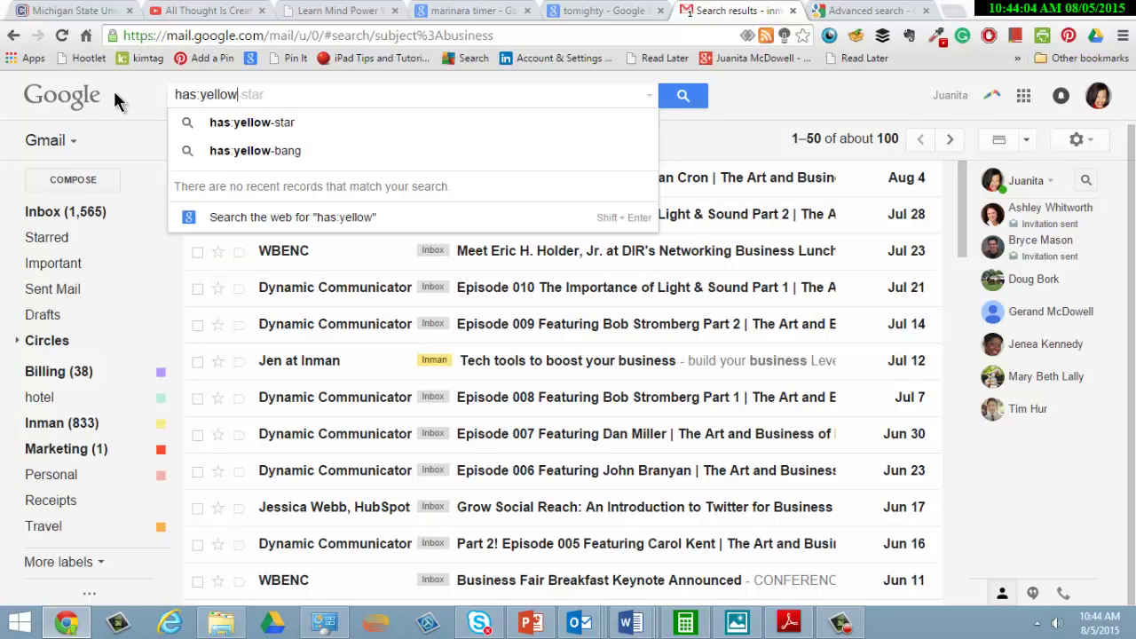
text(-star)
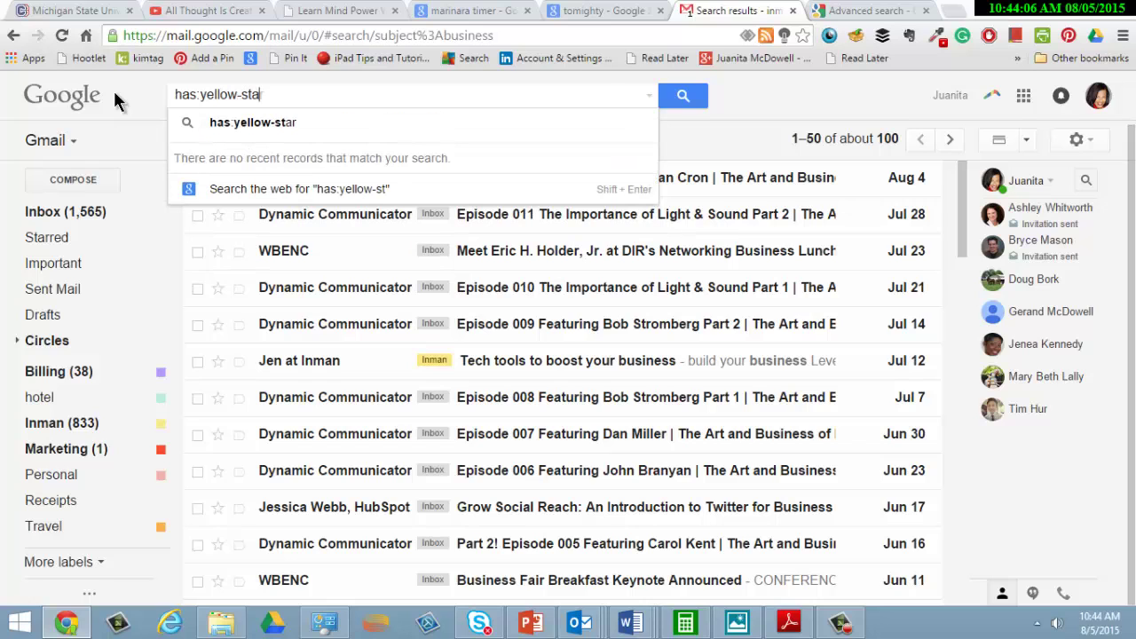
key(Return)
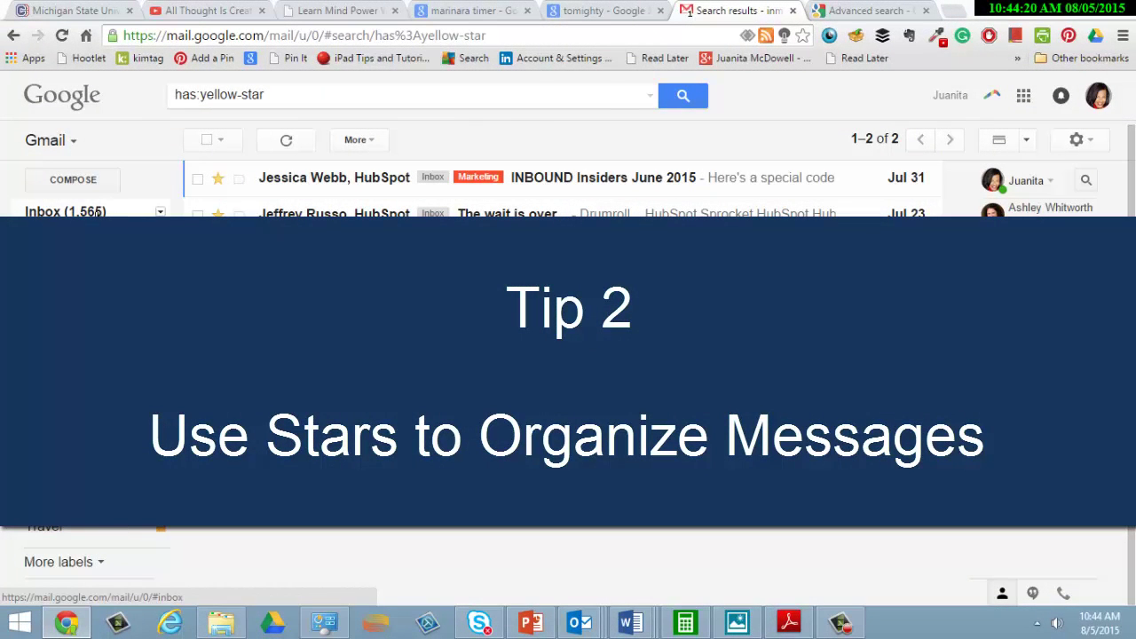
- Return to the Inbox from the sidebar and open the gear menu
click(98, 213)
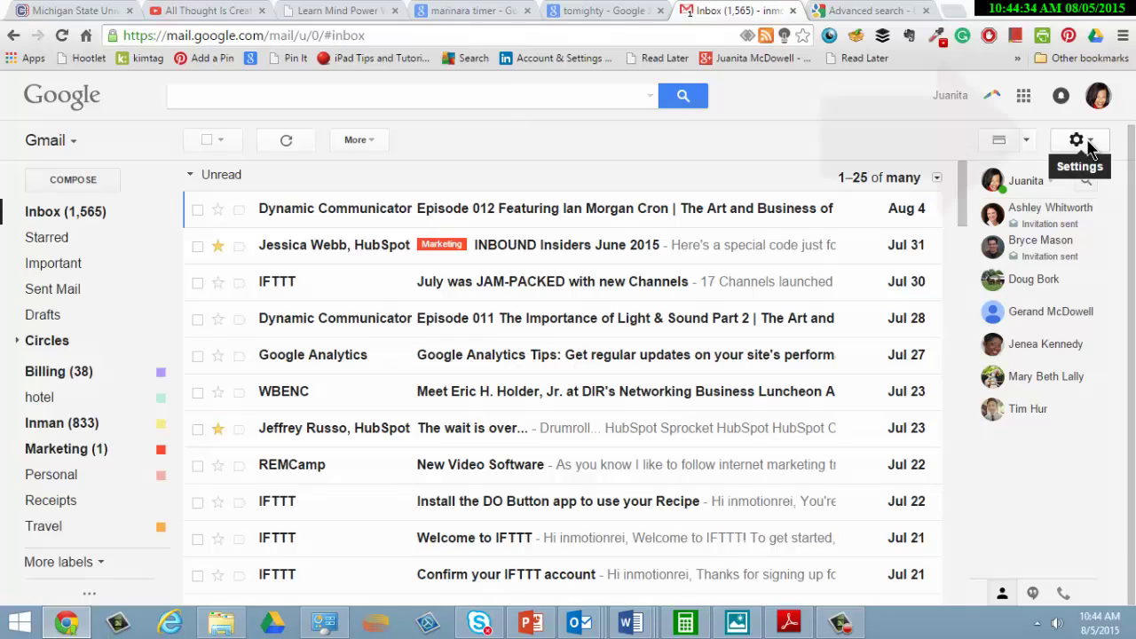
click(1090, 146)
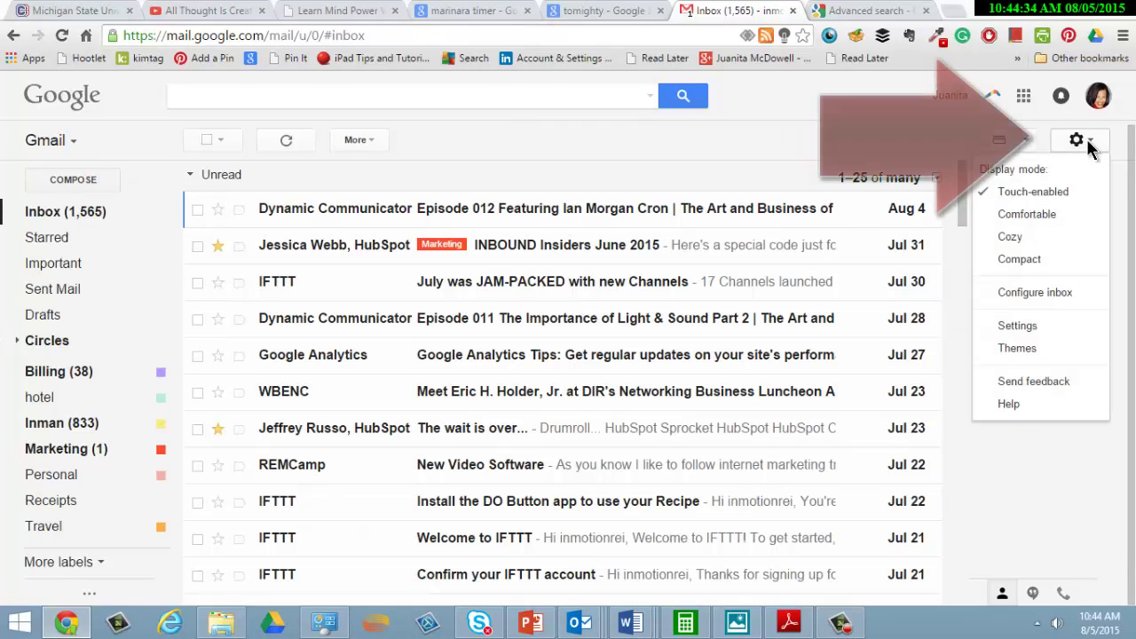
- On the full General settings page, drag purple-question and red-bang into the Stars in use row
click(1047, 326)
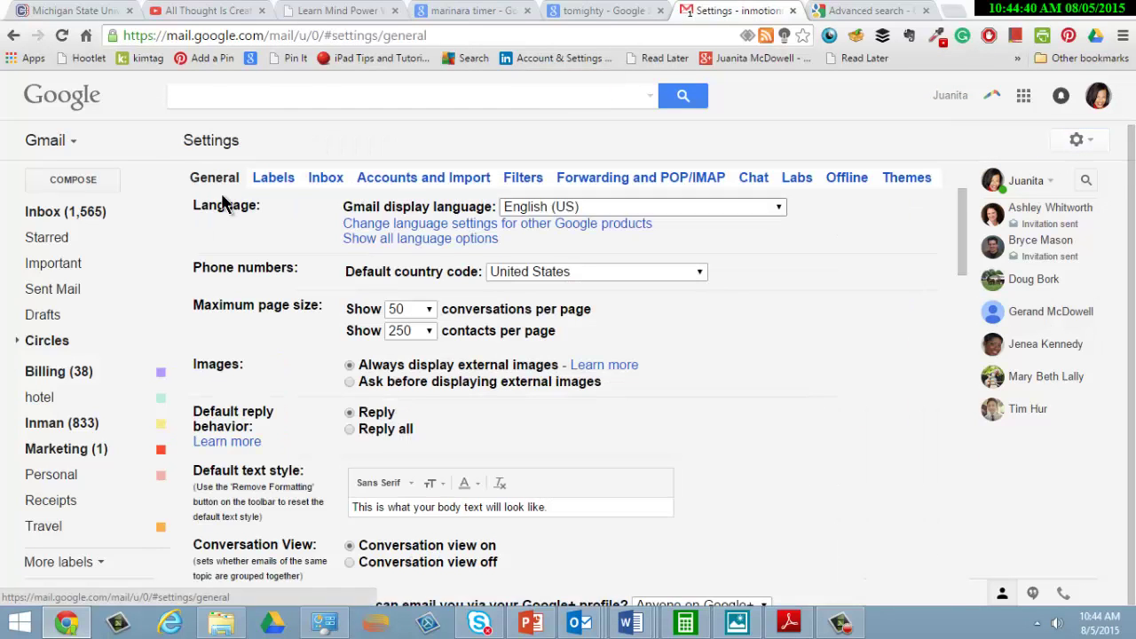
drag(960, 243, 962, 355)
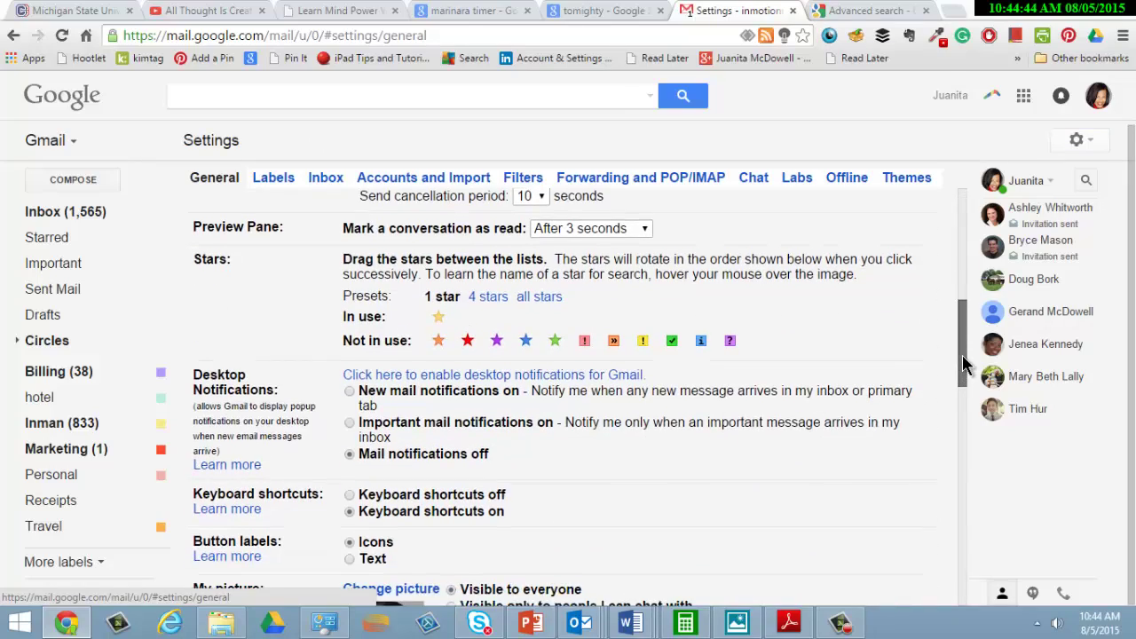
drag(468, 347, 497, 369)
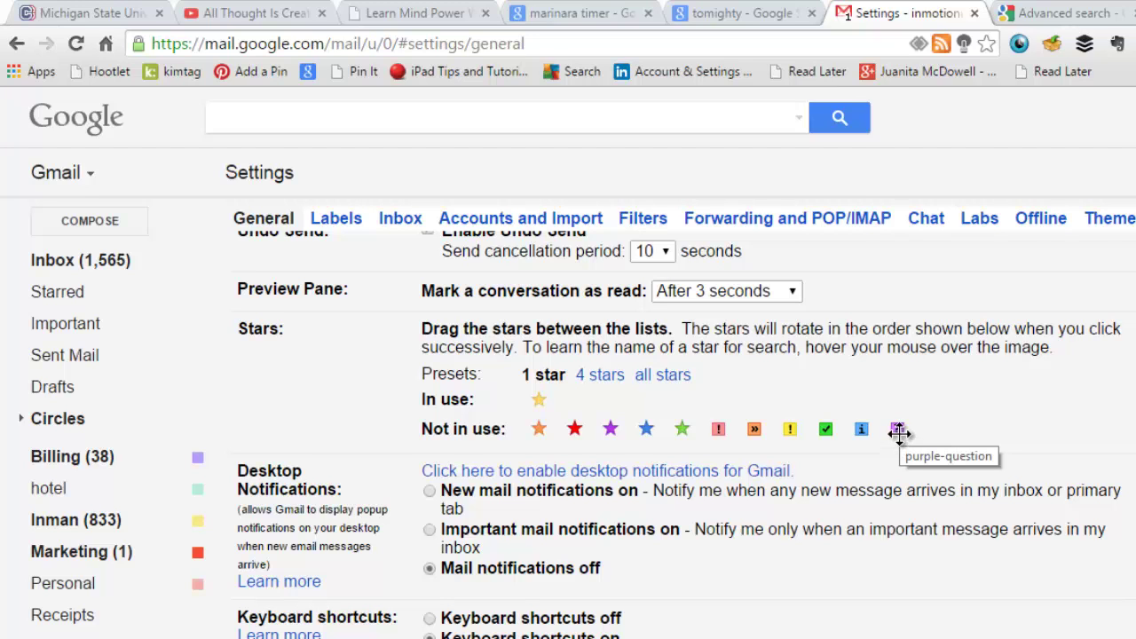
drag(898, 430, 574, 400)
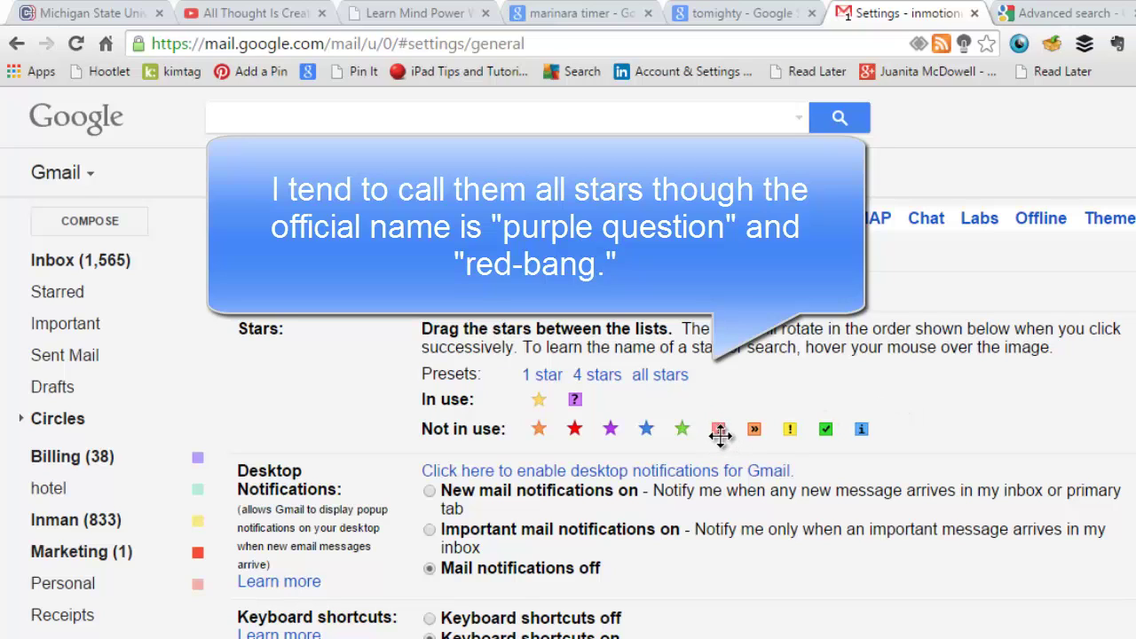
drag(719, 436, 612, 400)
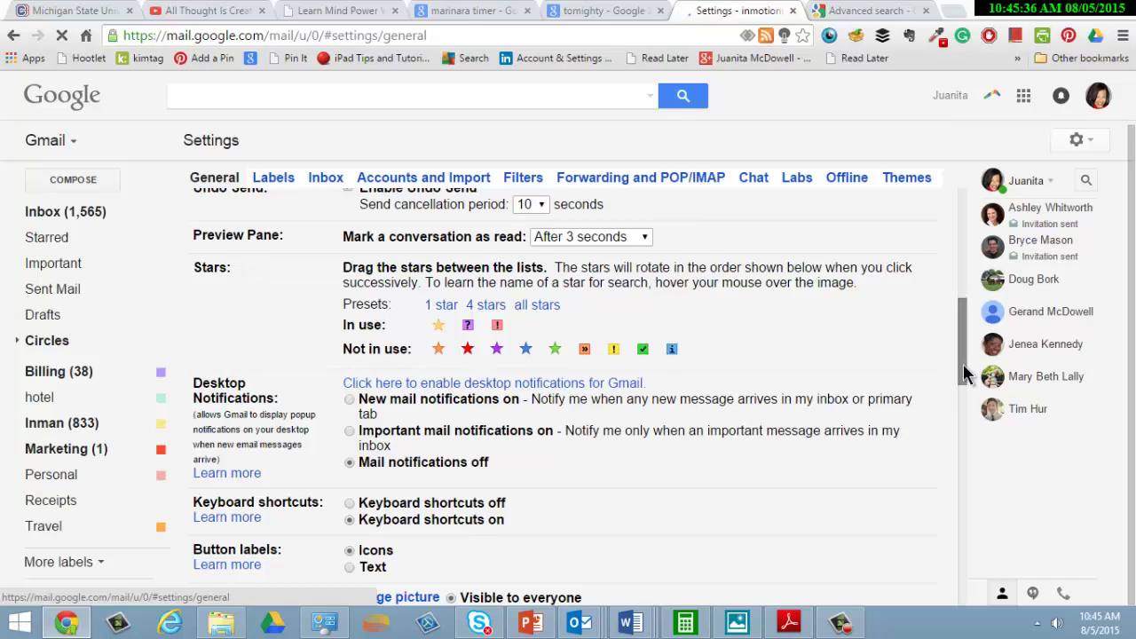
- In Inbox settings, choose Starred first as the inbox type
click(335, 184)
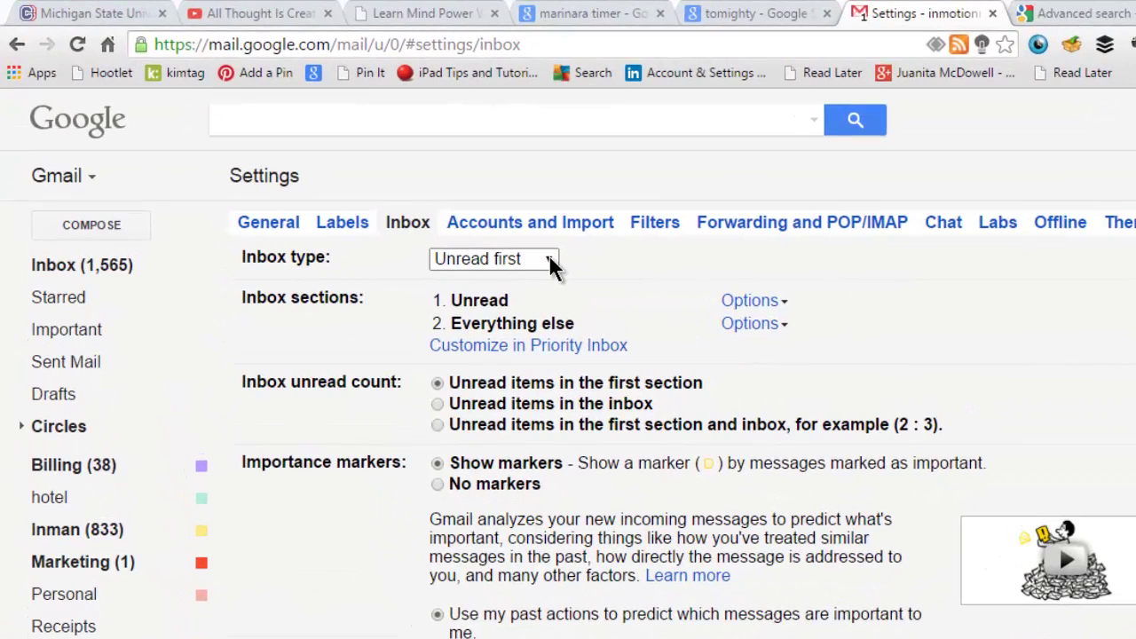
click(550, 261)
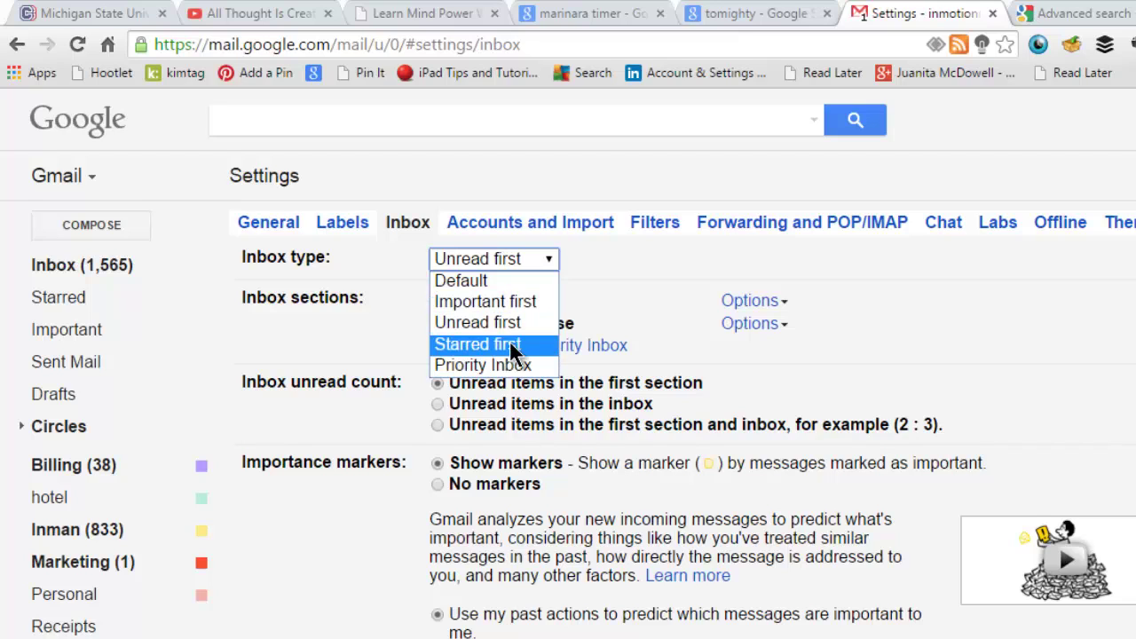
click(515, 346)
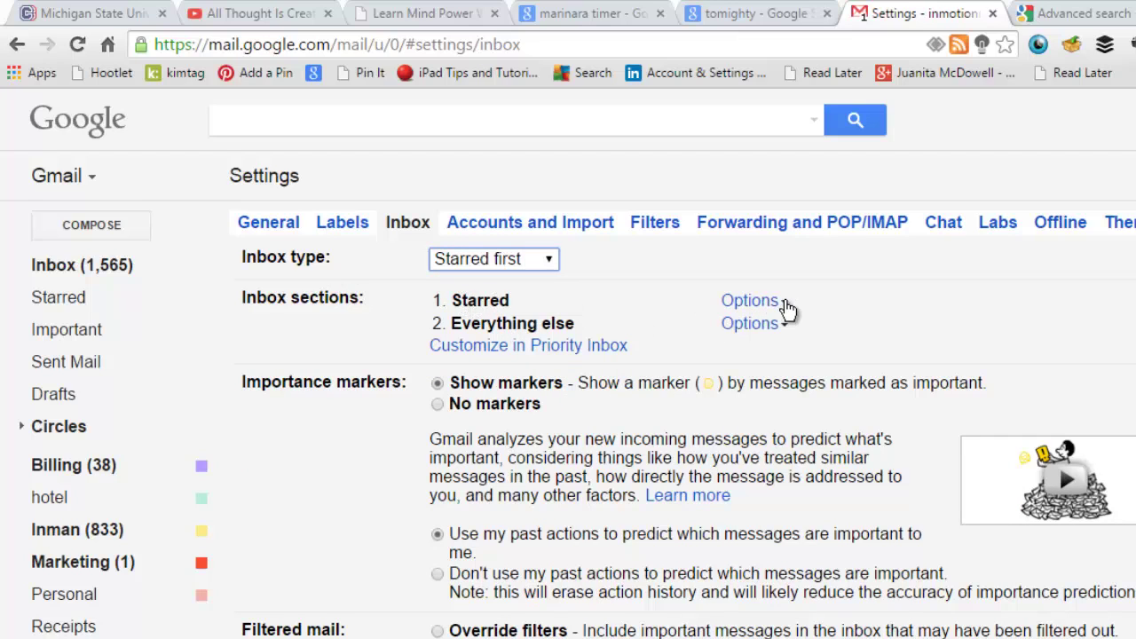
- Review the Starred and Everything else section options, keeping the unsaved settings when leaving
click(785, 302)
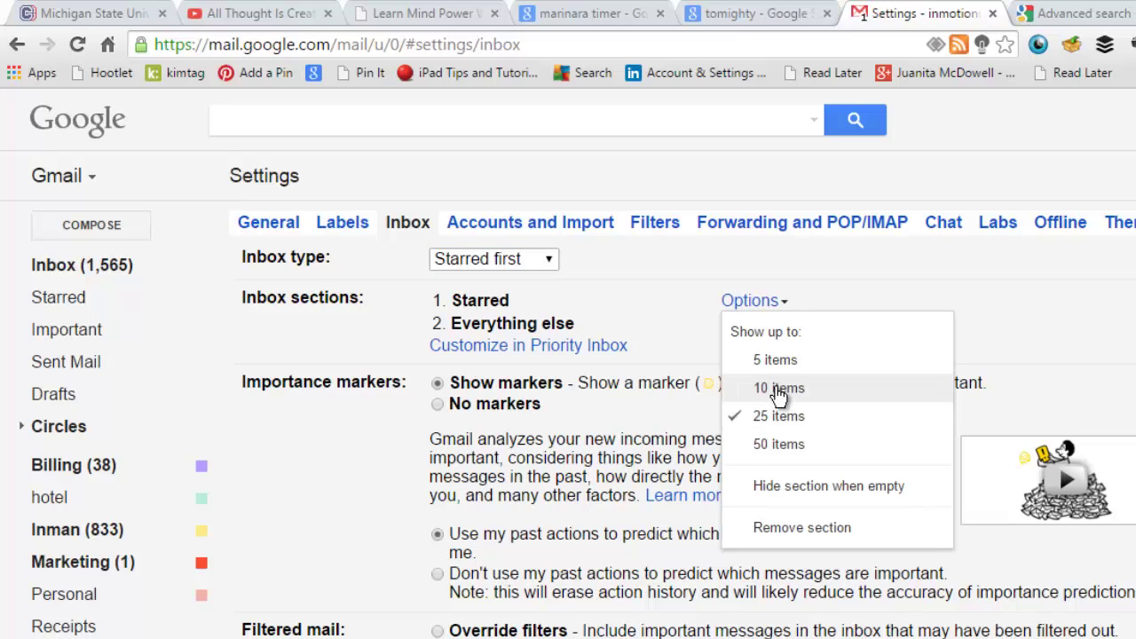
click(779, 390)
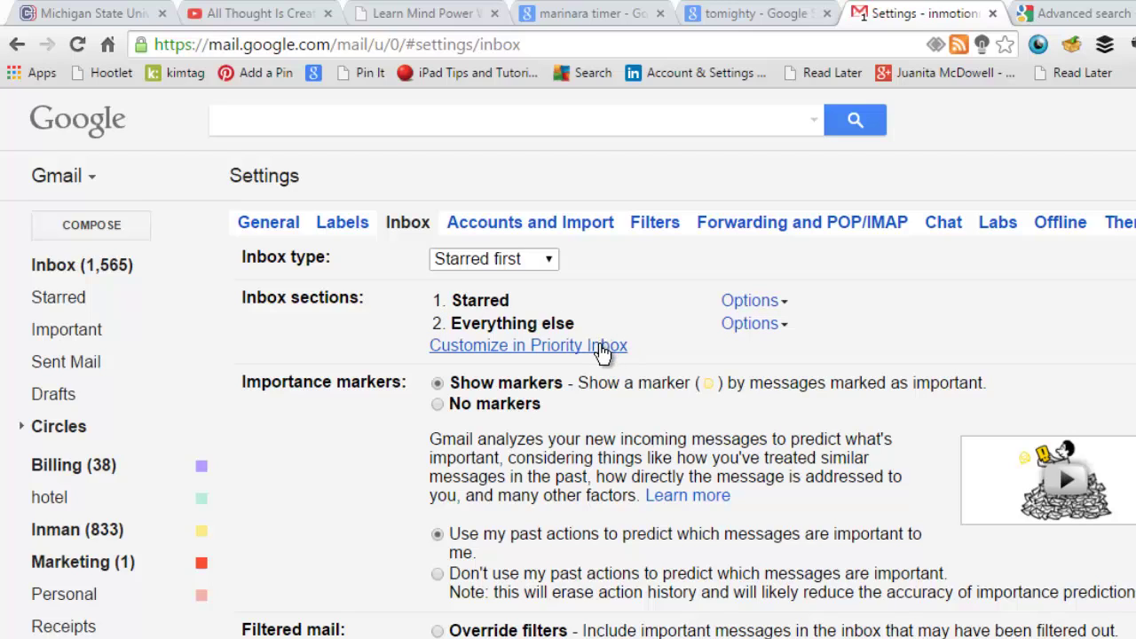
click(773, 334)
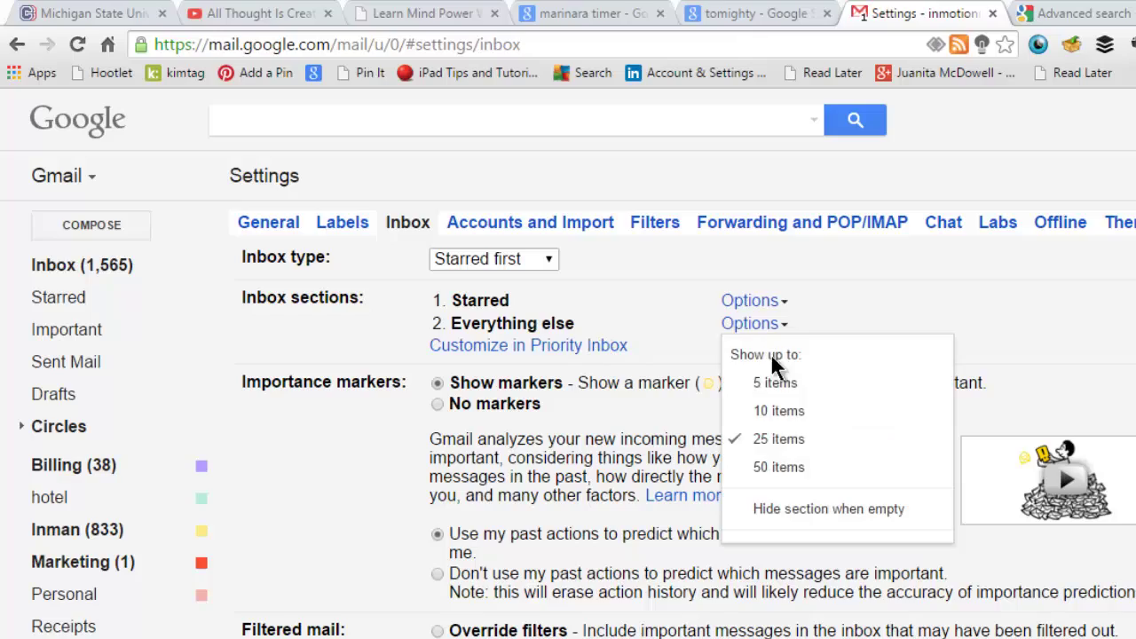
click(557, 316)
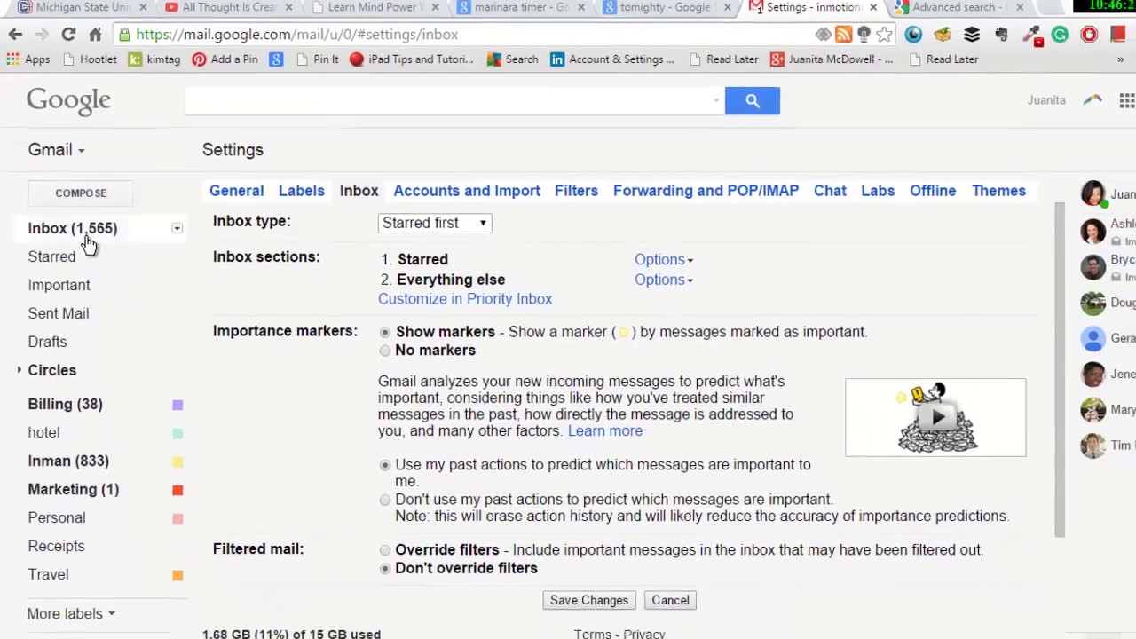
click(80, 258)
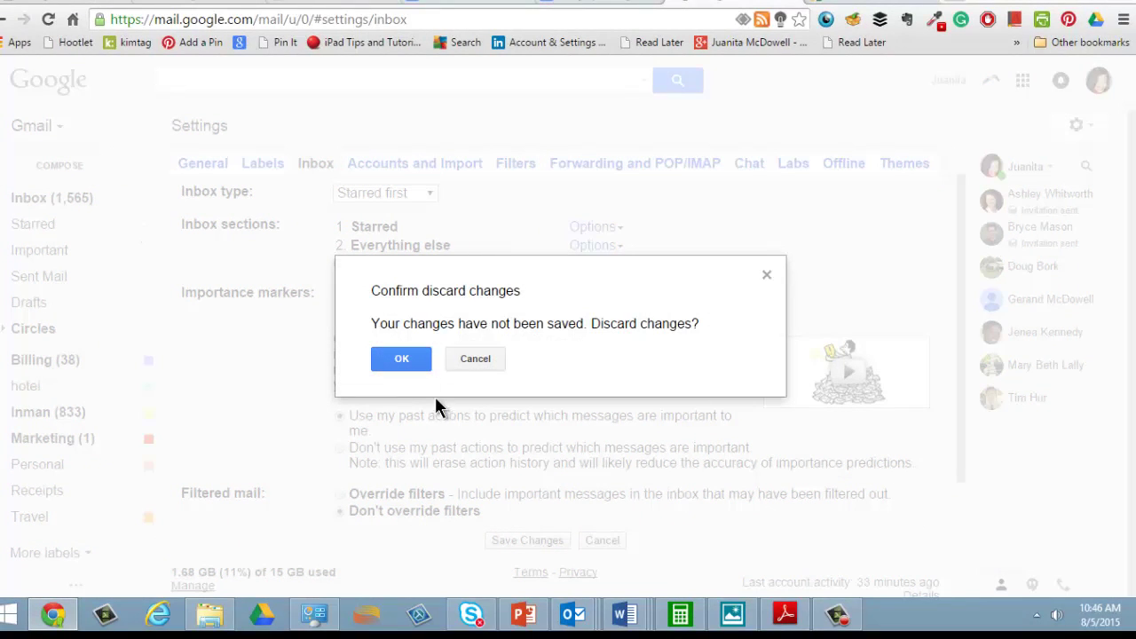
click(475, 359)
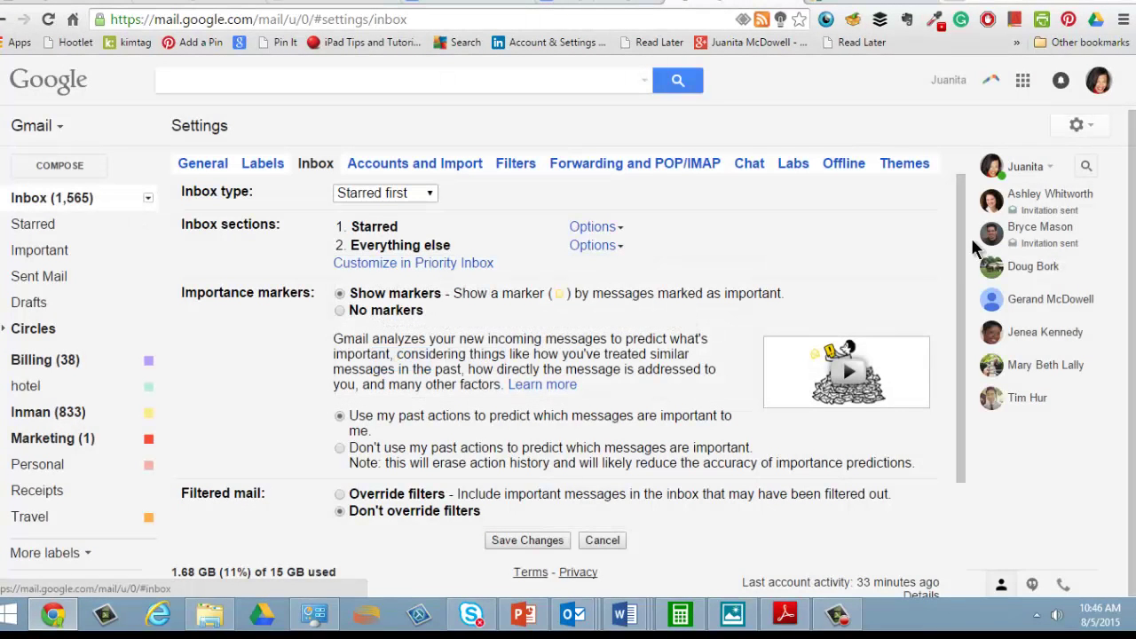
scroll(955, 376, down, 3)
scroll(955, 377, down, 1)
- Save the Starred-first inbox settings and give the WBENC message a red-bang star
click(527, 382)
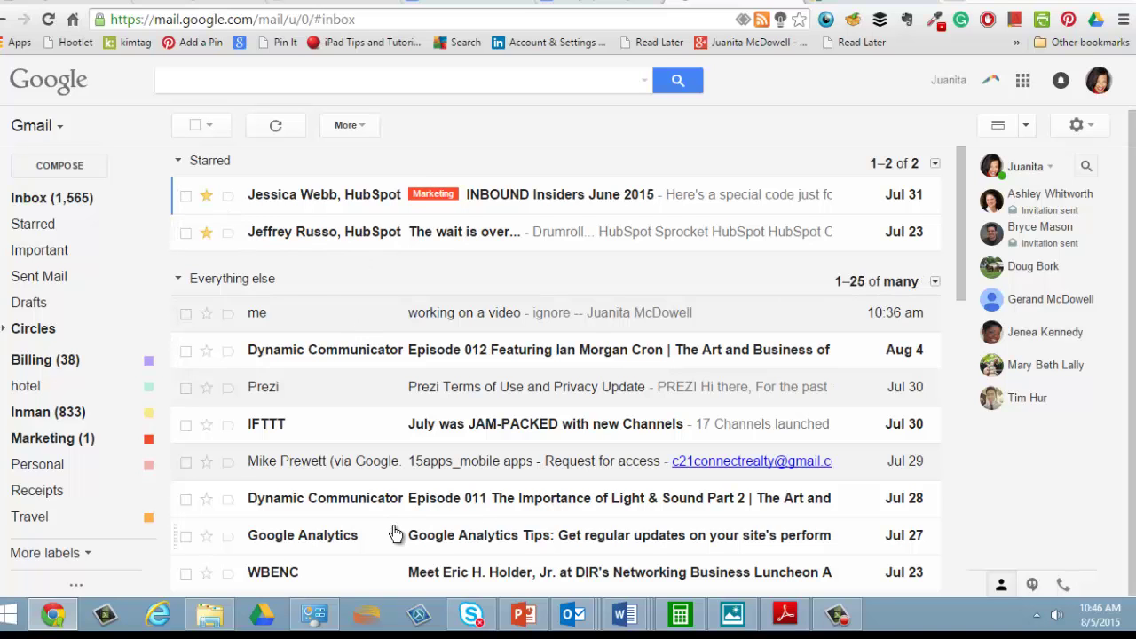
drag(960, 216, 959, 242)
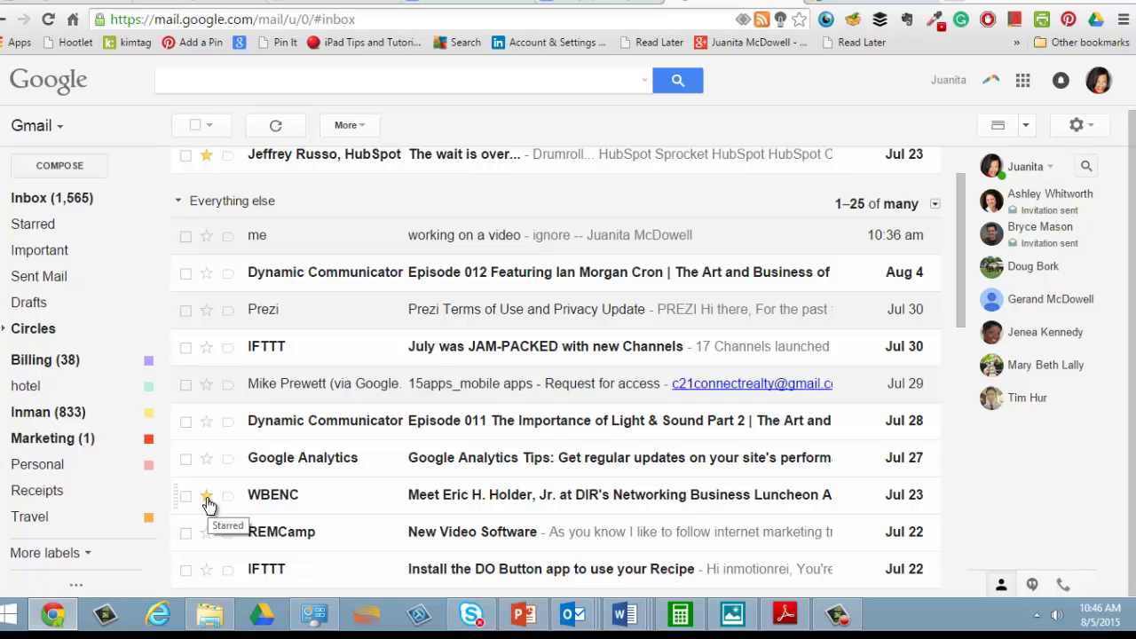
click(207, 496)
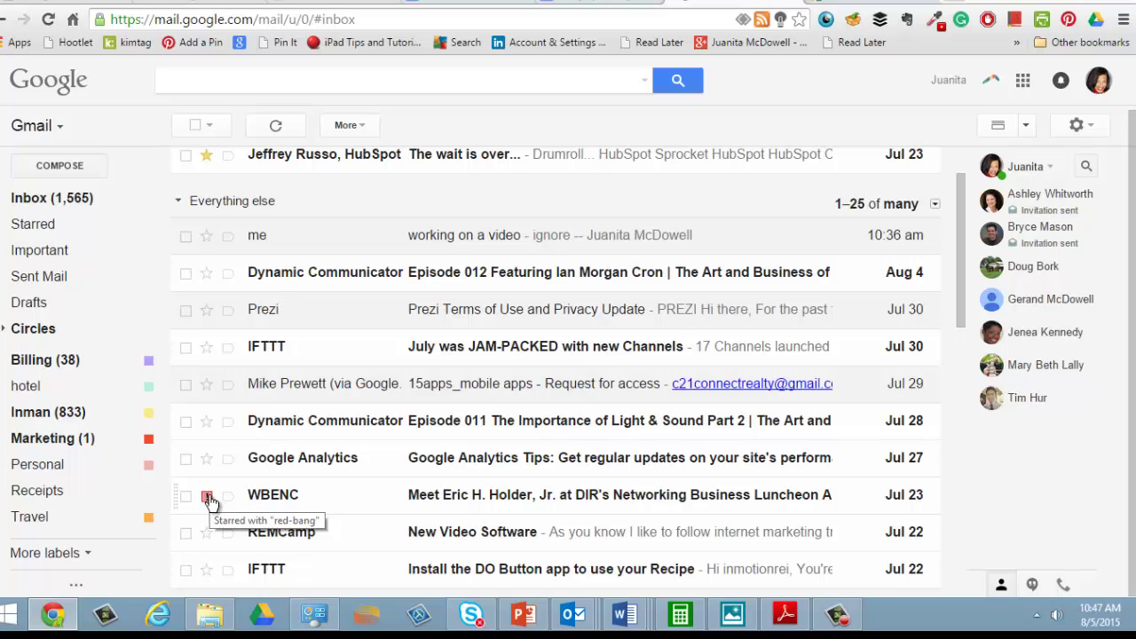
- Star the SnipSnap deals message with purple-question and reload the inbox
drag(959, 297, 956, 415)
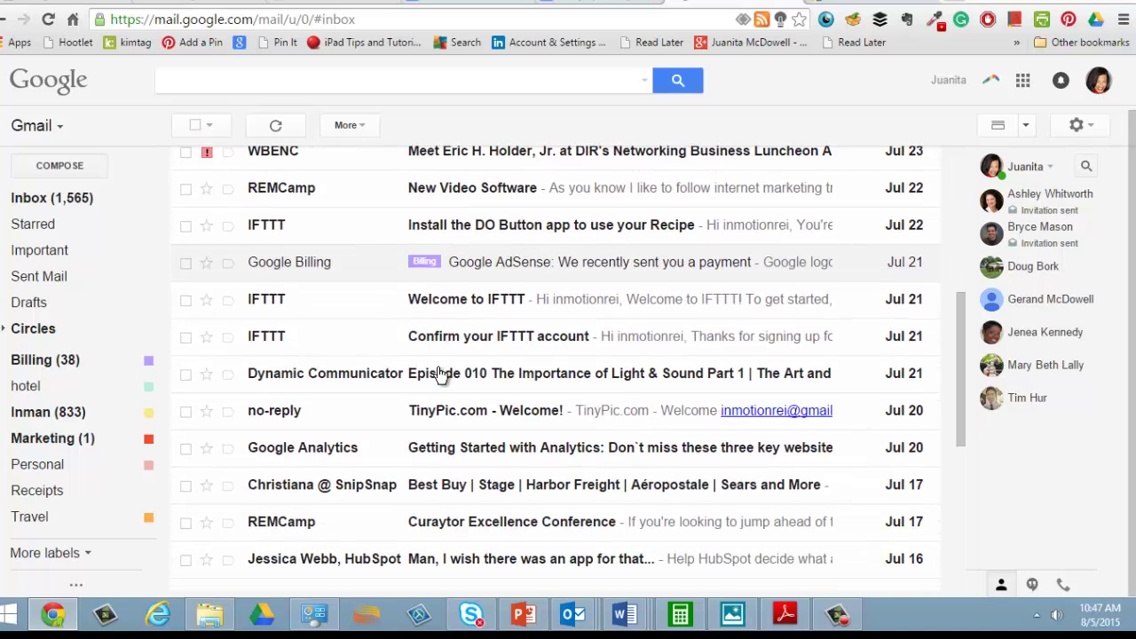
click(207, 487)
click(48, 20)
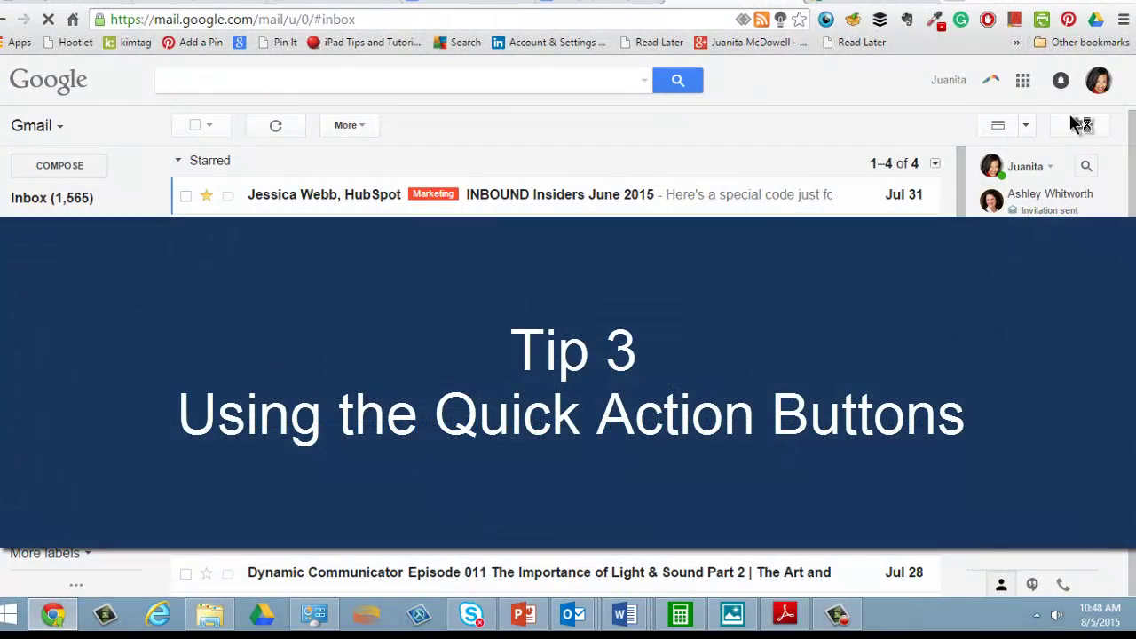
scroll(555, 373, down, 5)
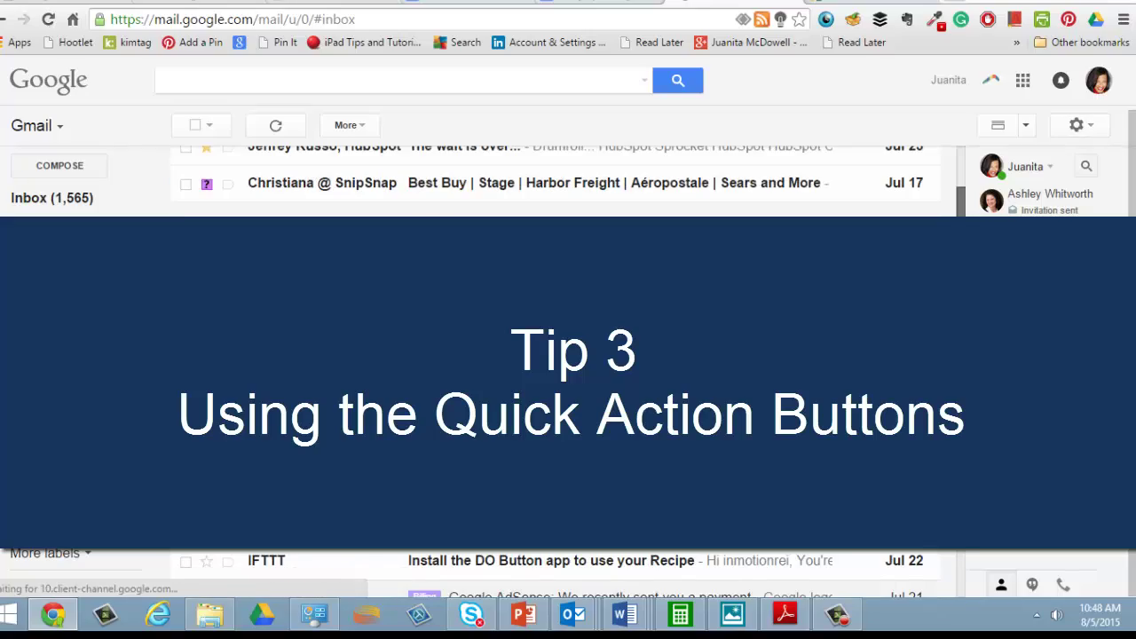
scroll(965, 311, down, 6)
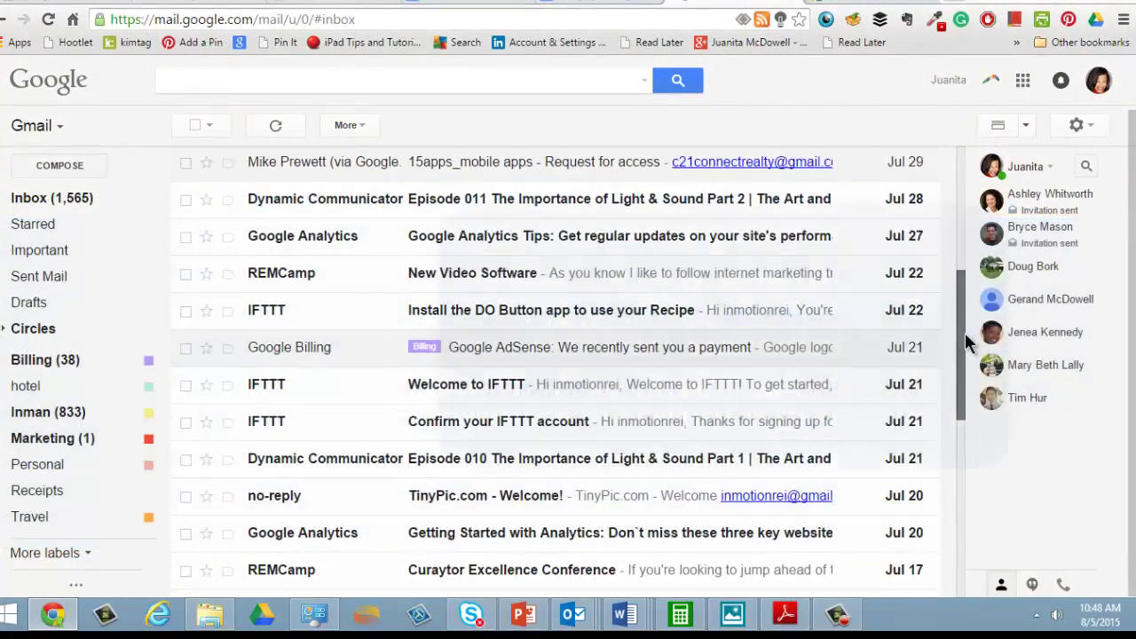
scroll(556, 362, down, 4)
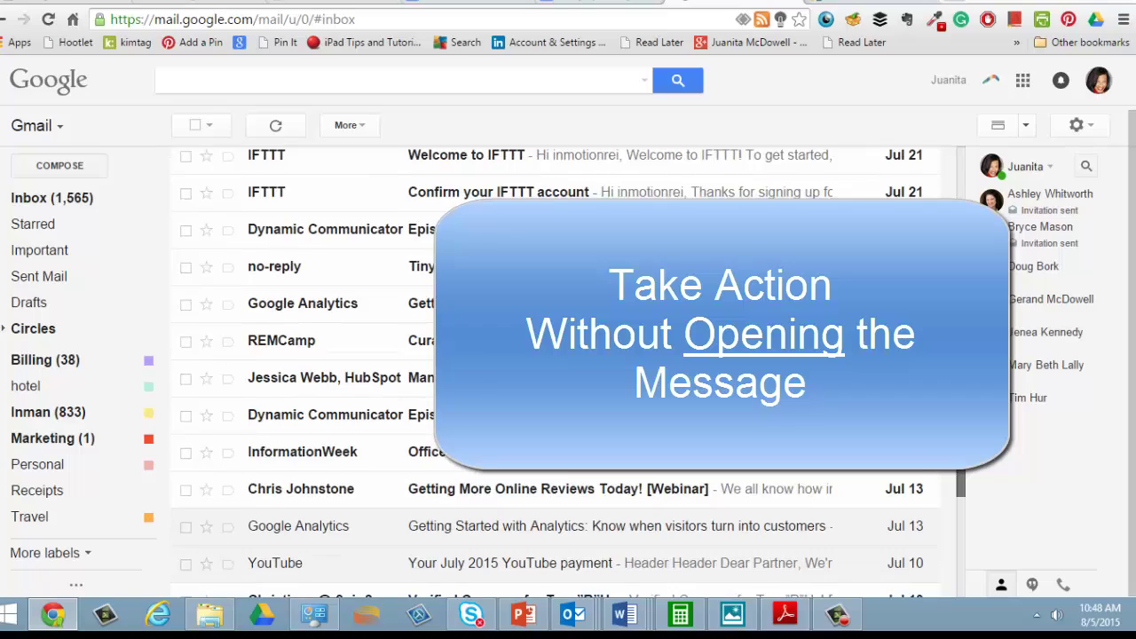
scroll(962, 507, down, 3)
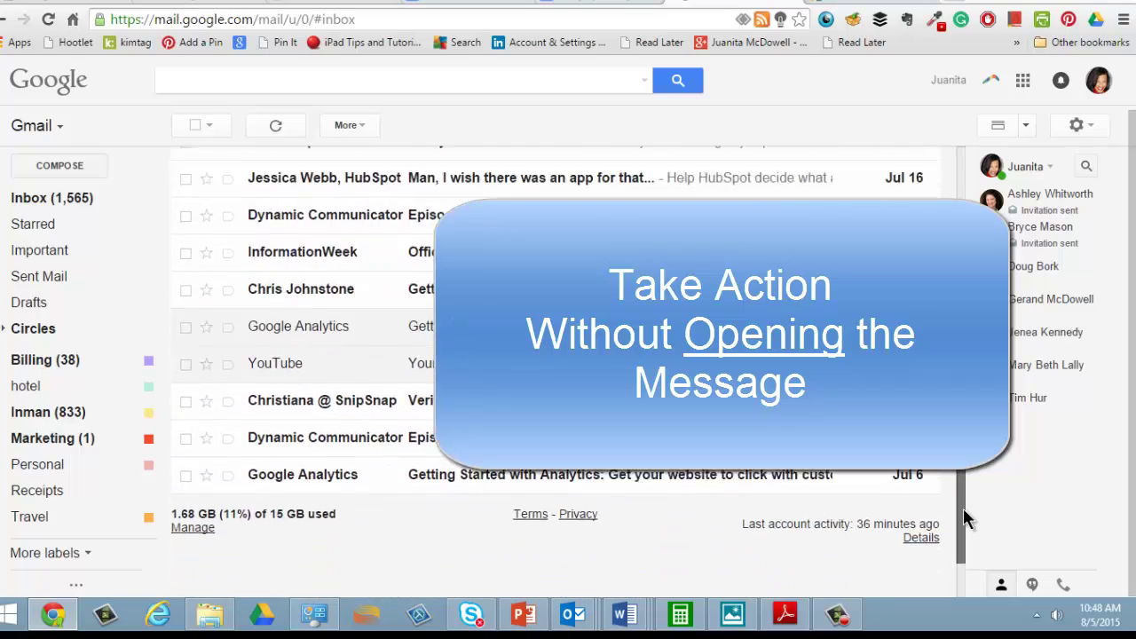
scroll(957, 479, up, 10)
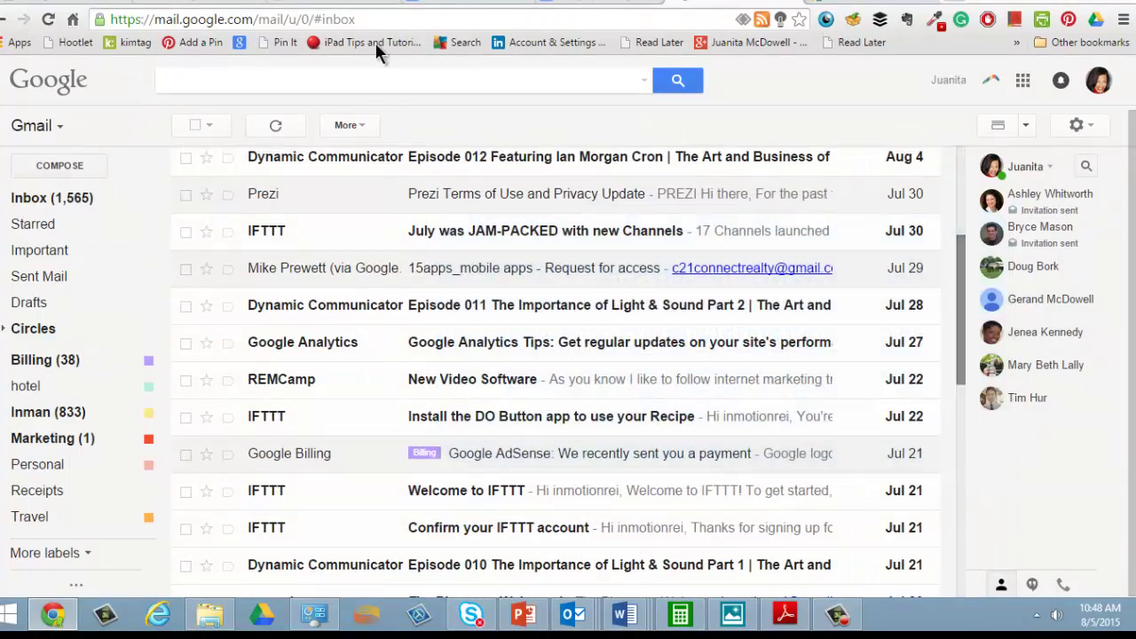
- Search the mailbox for "fiverr" to list the Fiverr messages
click(323, 83)
text(fiverr)
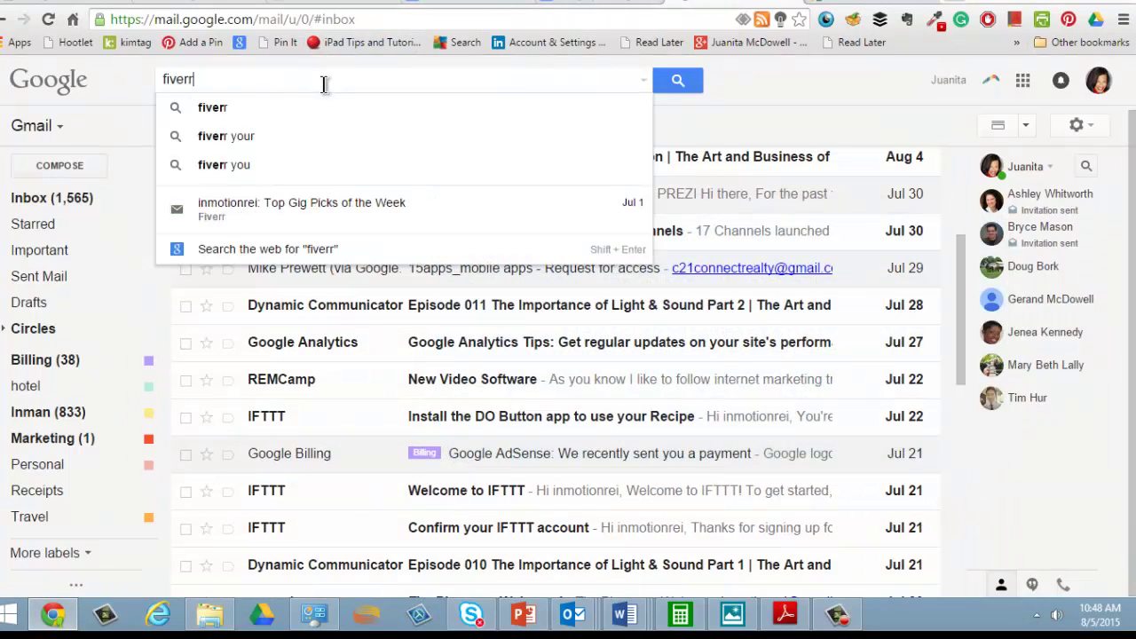
key(Return)
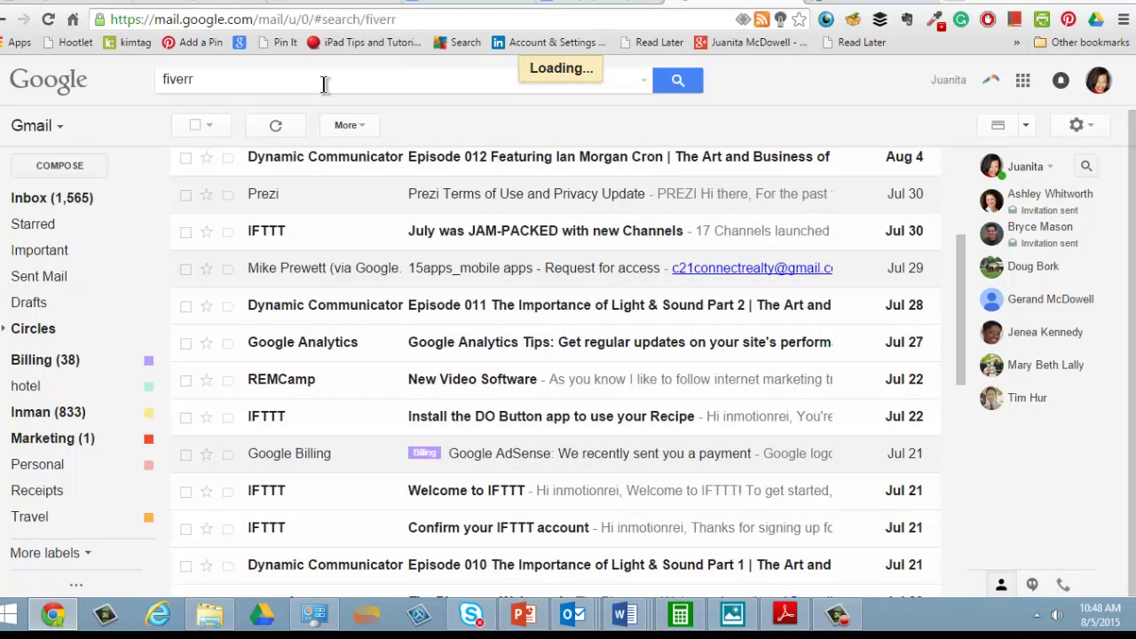